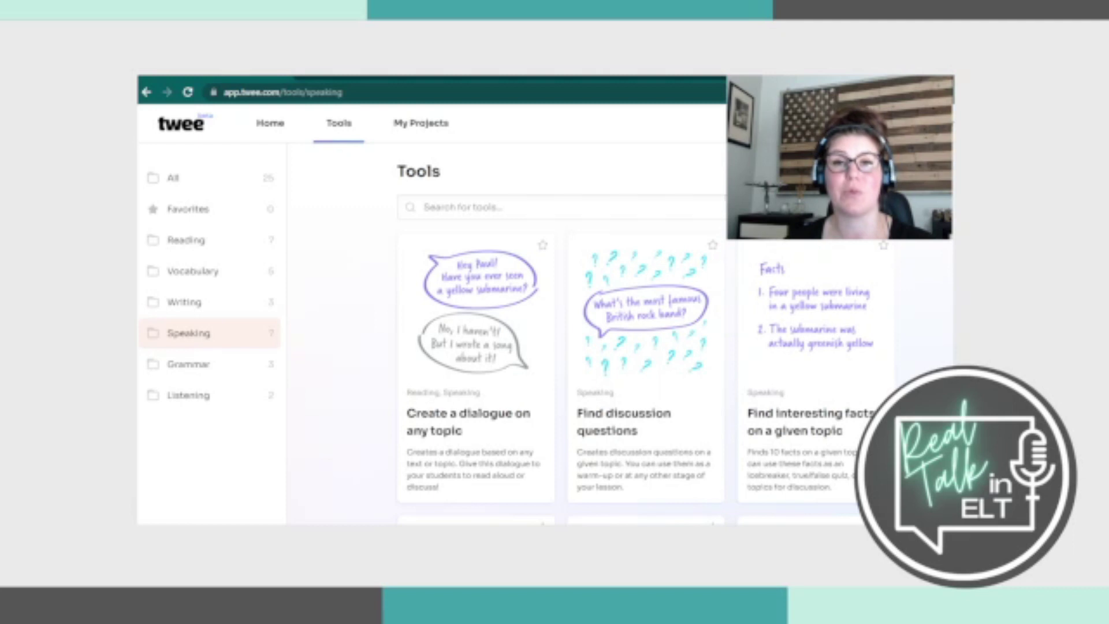
# - Preview the Create a dialogue and Find discussion questions tools, returning to the Speaking tools list each time
pyautogui.scroll(-1, 645, 358)
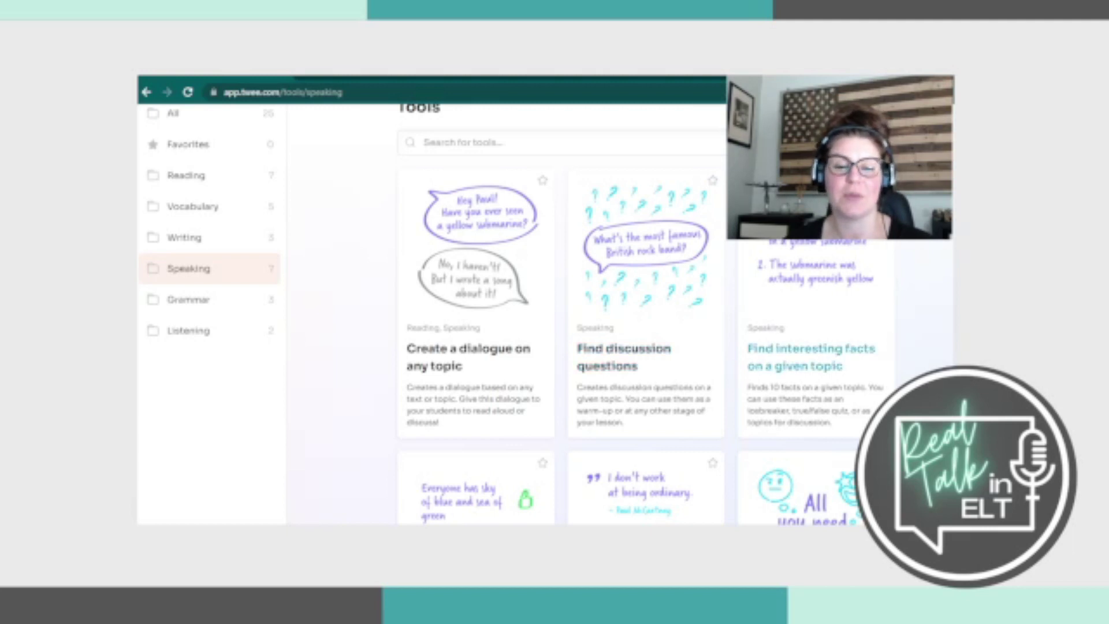
pyautogui.scroll(-4, 811, 359)
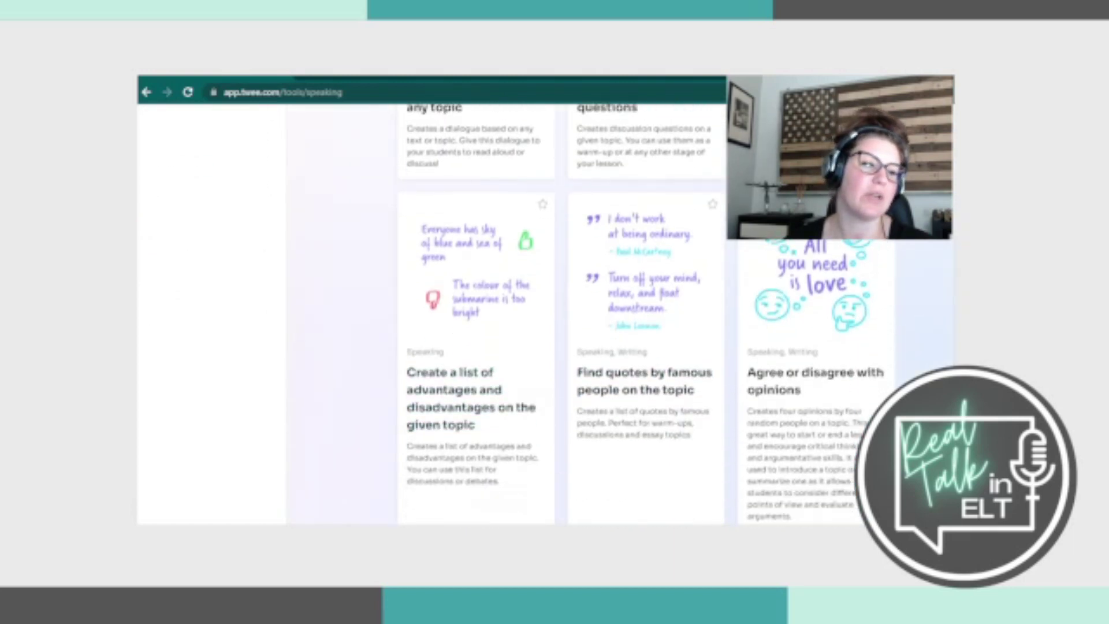
pyautogui.scroll(-1, 641, 313)
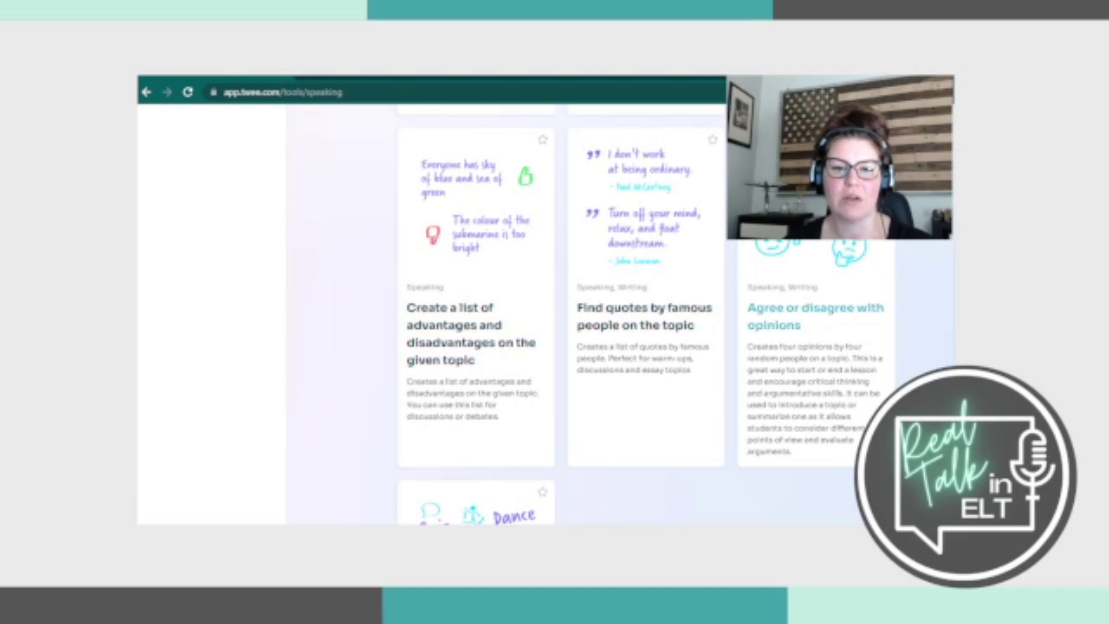
pyautogui.scroll(-4, 641, 314)
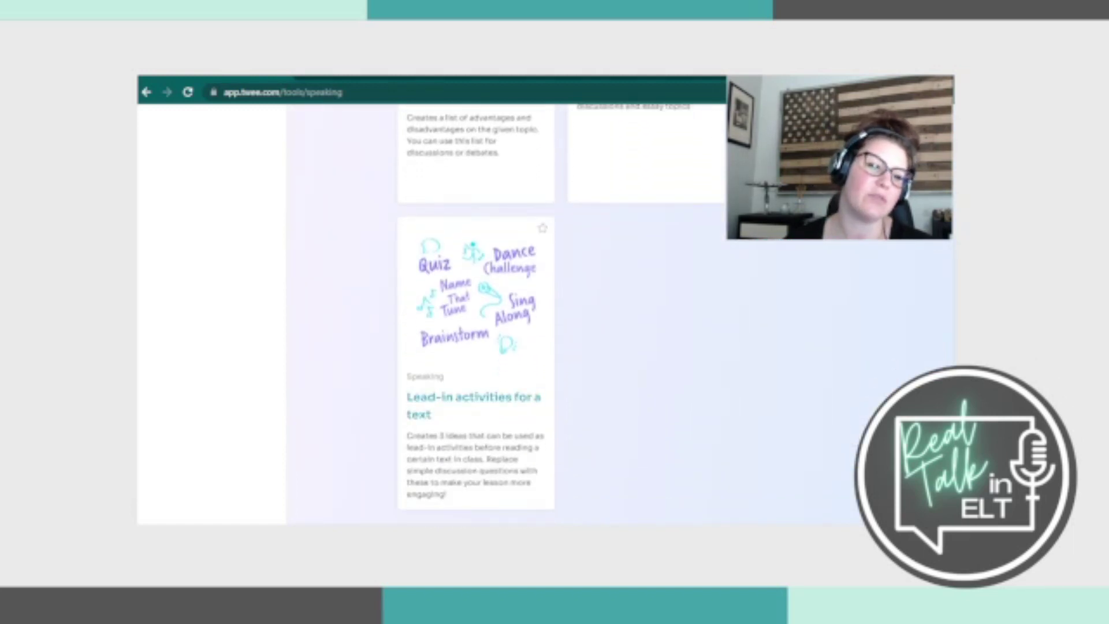
pyautogui.scroll(5, 642, 314)
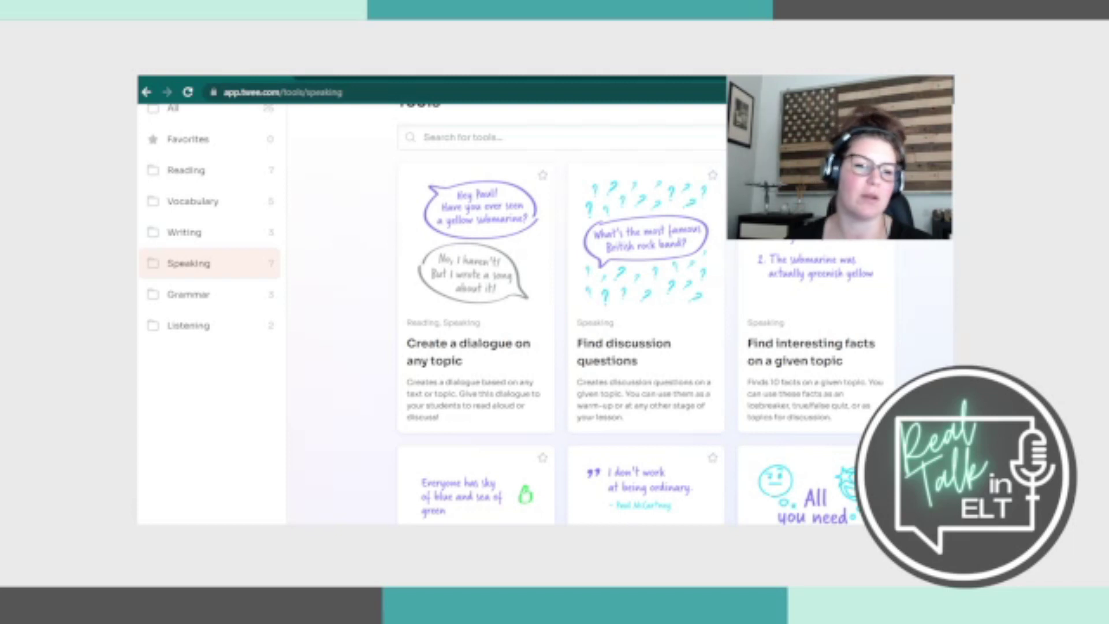
pyautogui.click(435, 361)
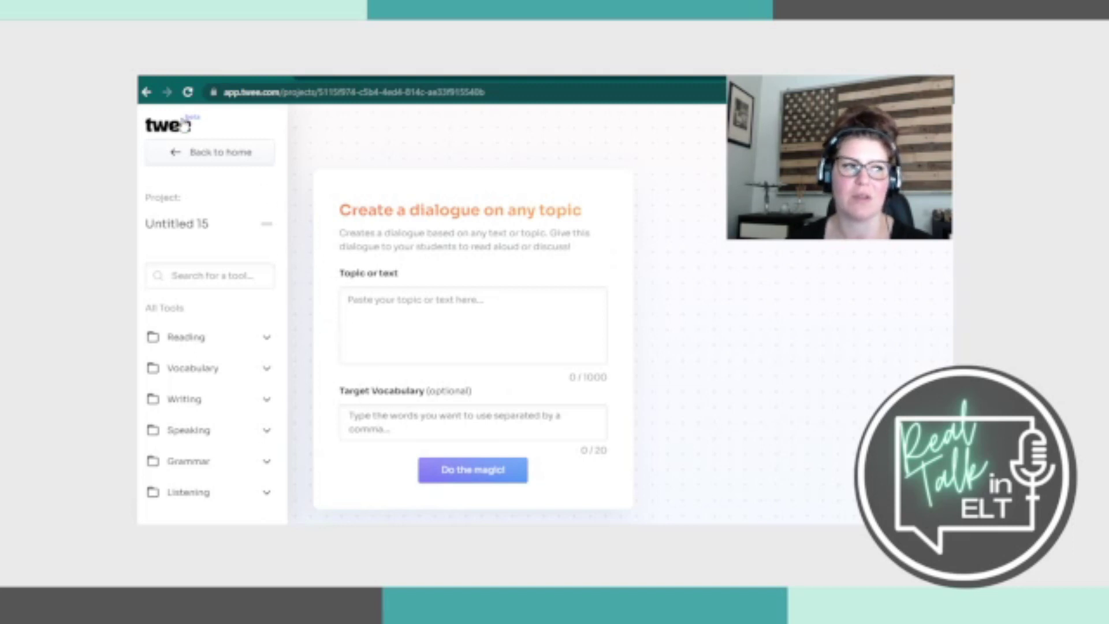
pyautogui.click(148, 92)
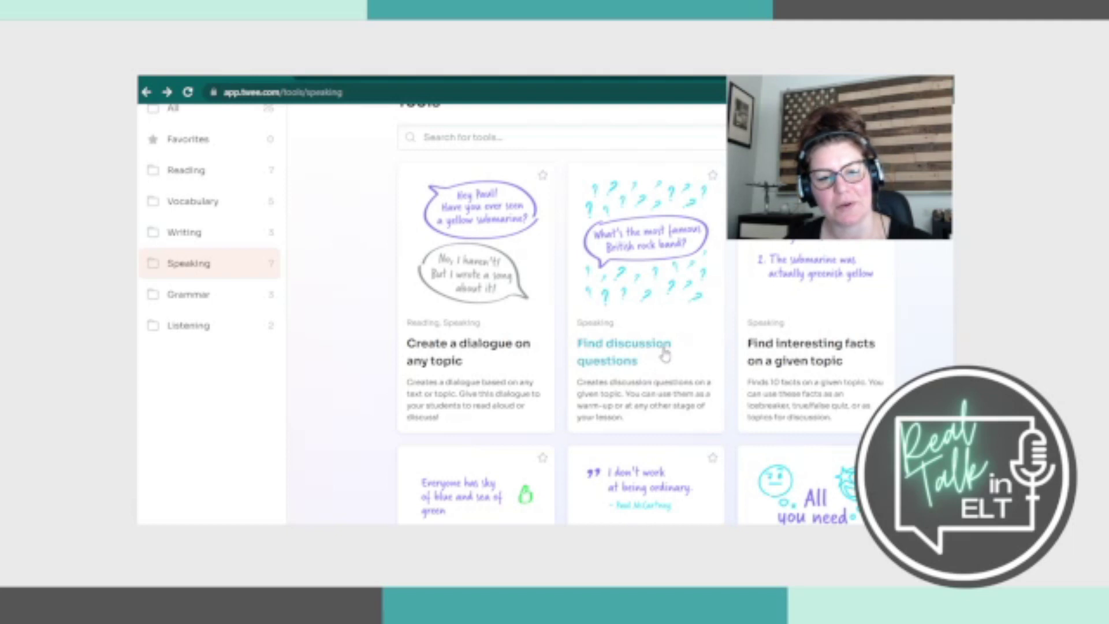
pyautogui.click(658, 359)
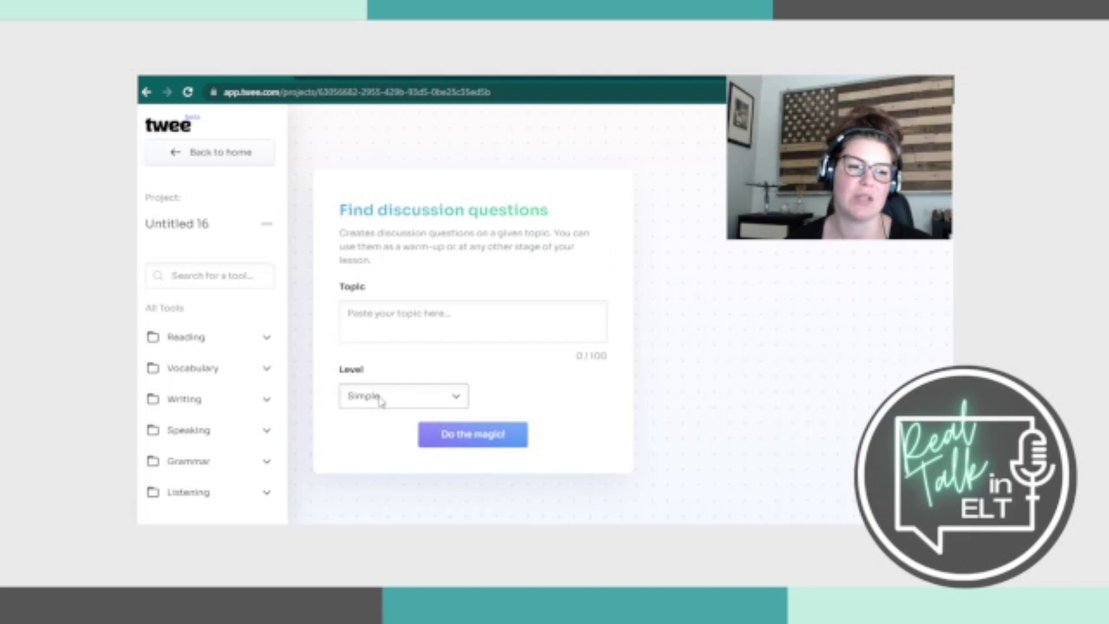
pyautogui.click(147, 91)
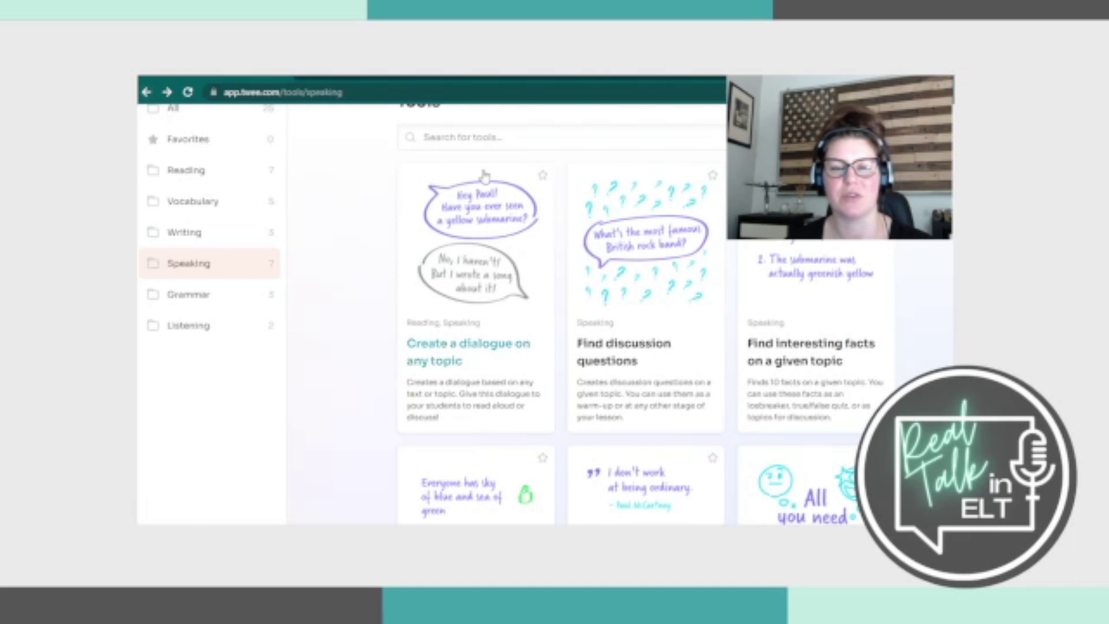
# - Generate ten Simple-level facts on 'central bank digital currencies' with the Find interesting facts tool
pyautogui.click(835, 363)
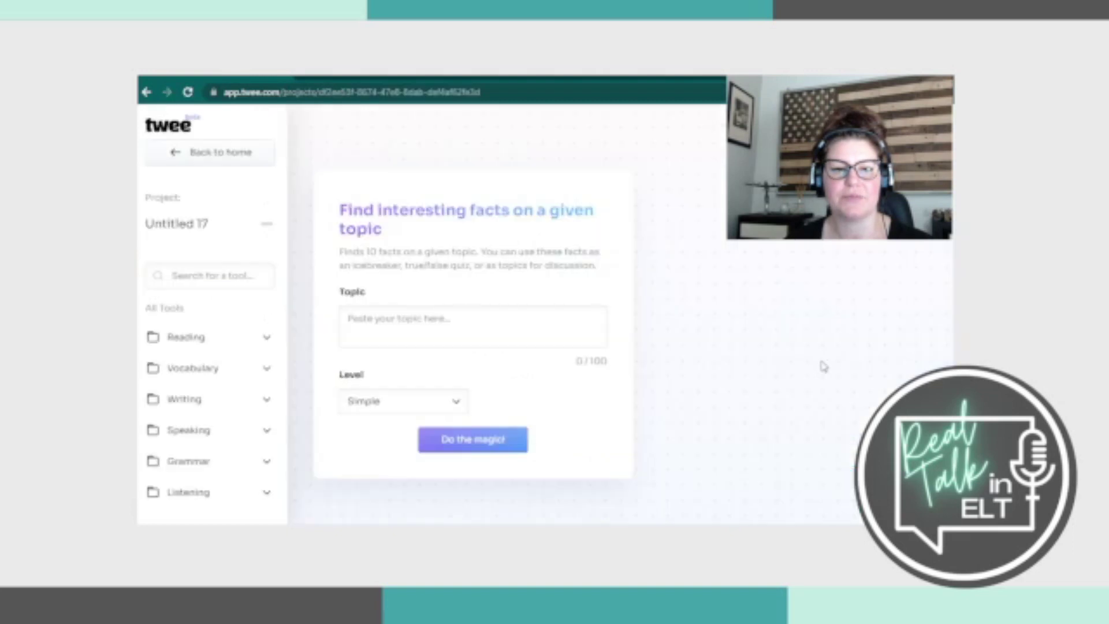
pyautogui.click(385, 324)
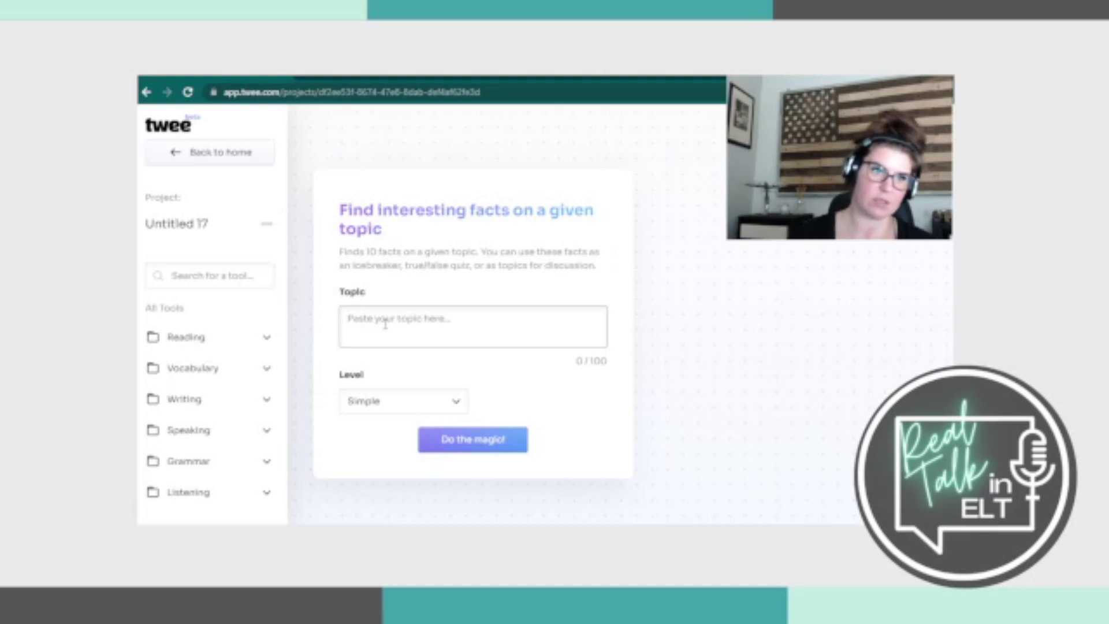
pyautogui.write('central-')
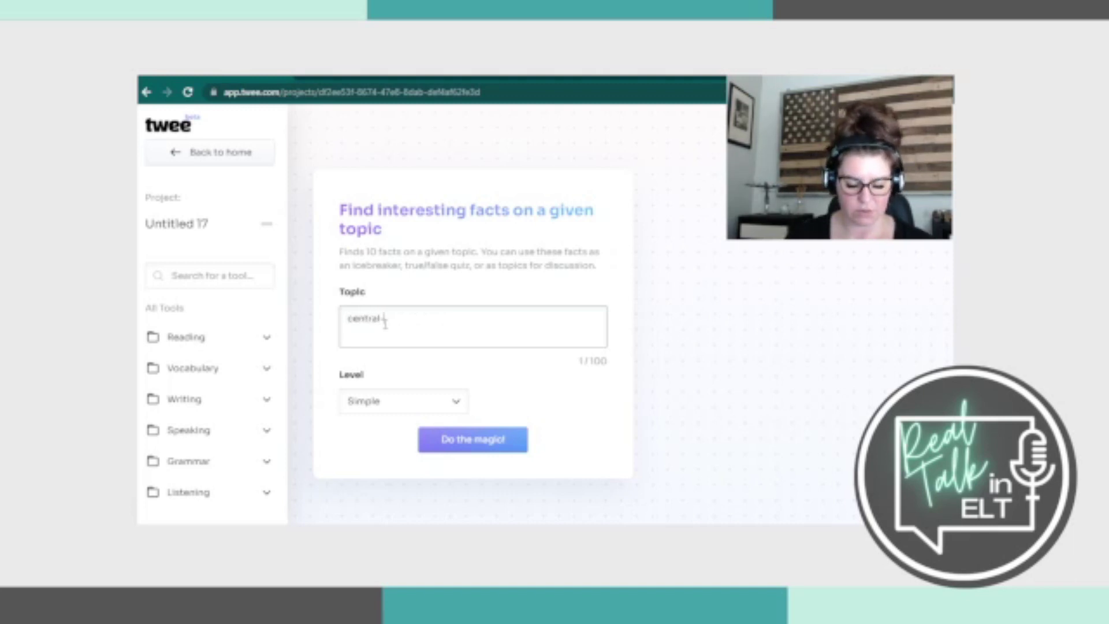
pyautogui.write(' bank digital curr')
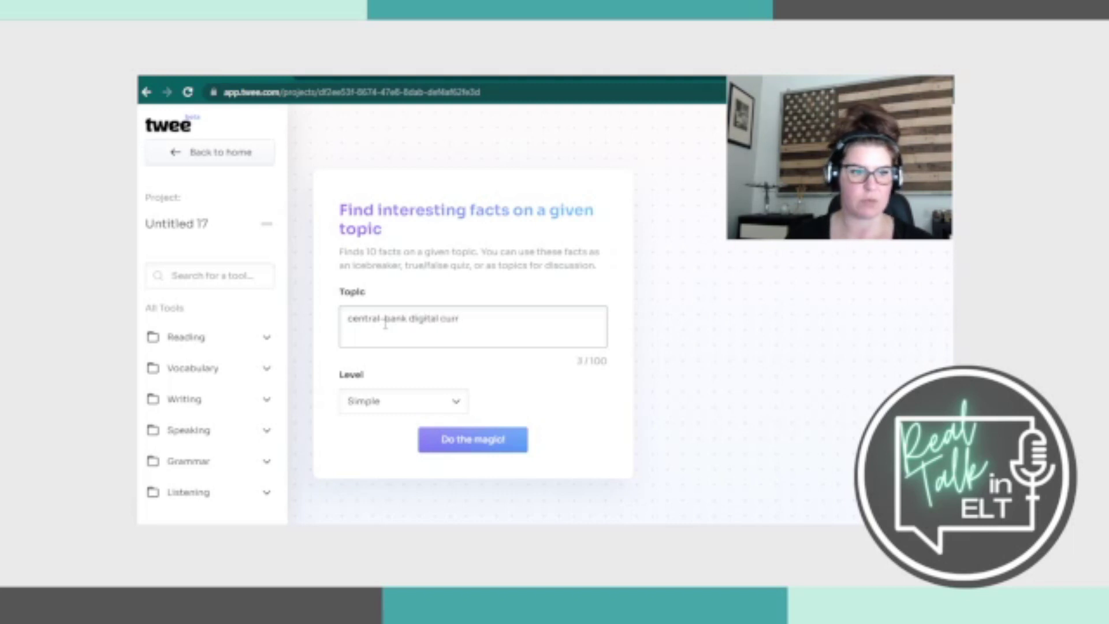
pyautogui.write('encies')
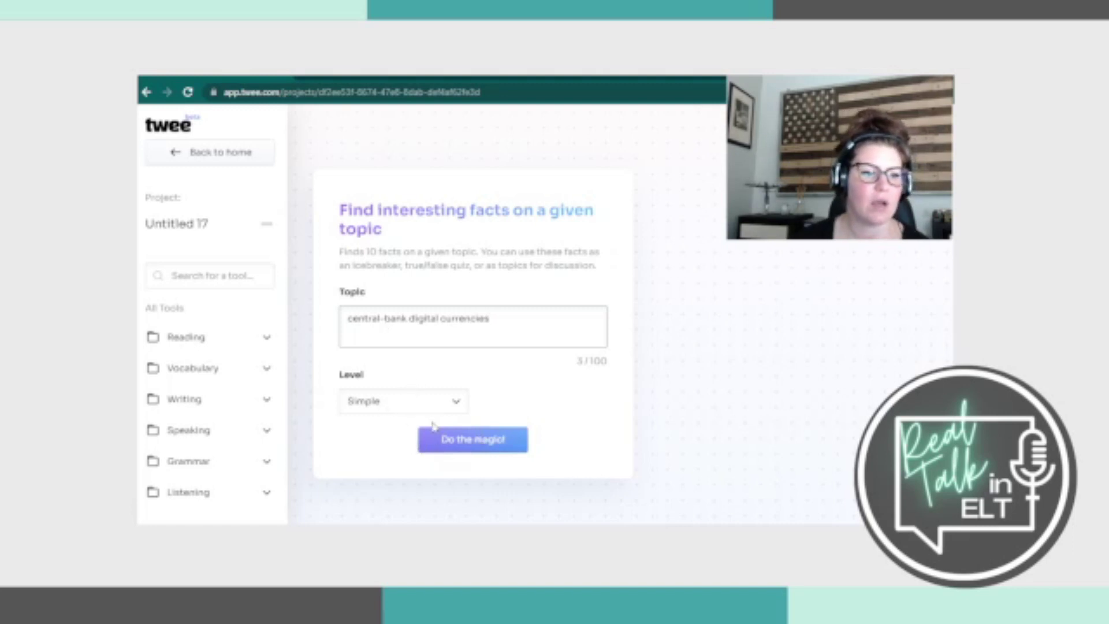
pyautogui.click(456, 402)
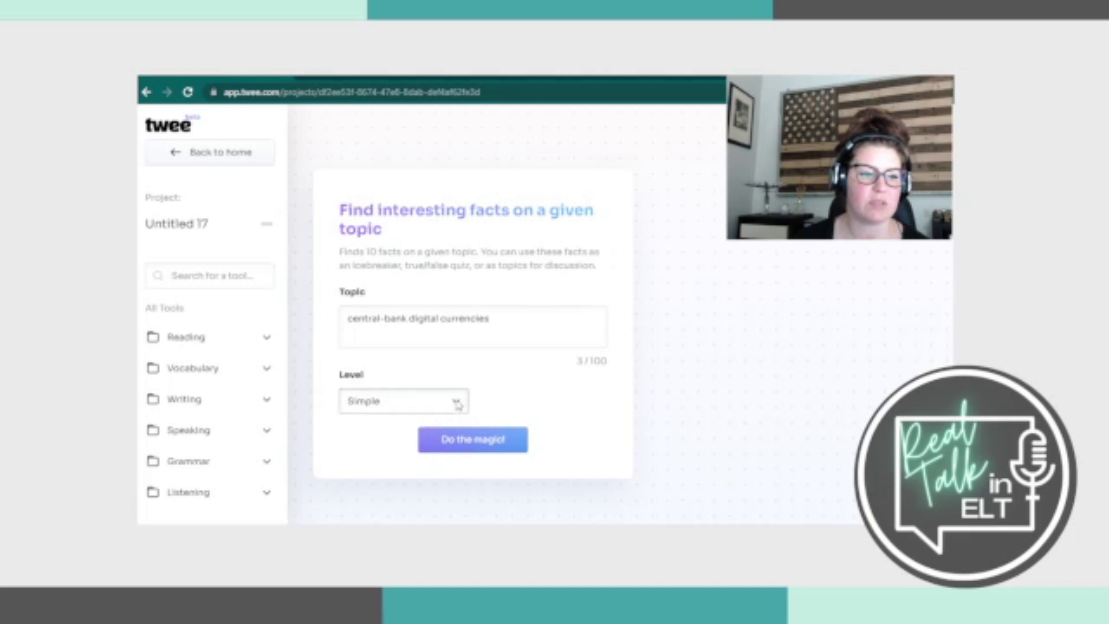
pyautogui.click(487, 442)
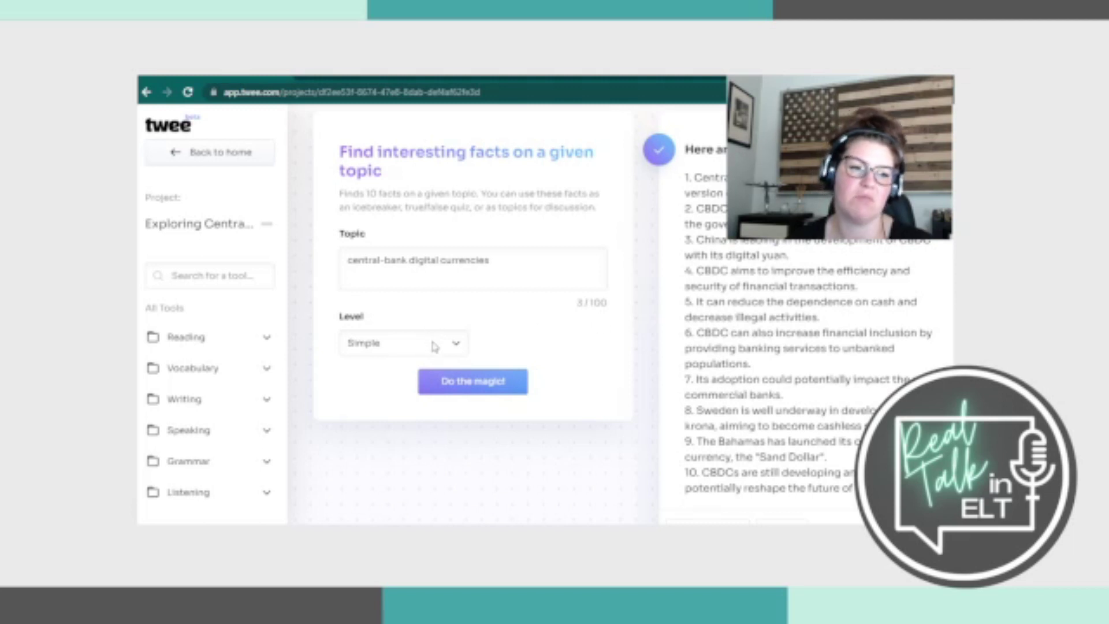
# - Regenerate the CBDC facts at Intermediate level, then switch the level to Advanced
pyautogui.press('Down')
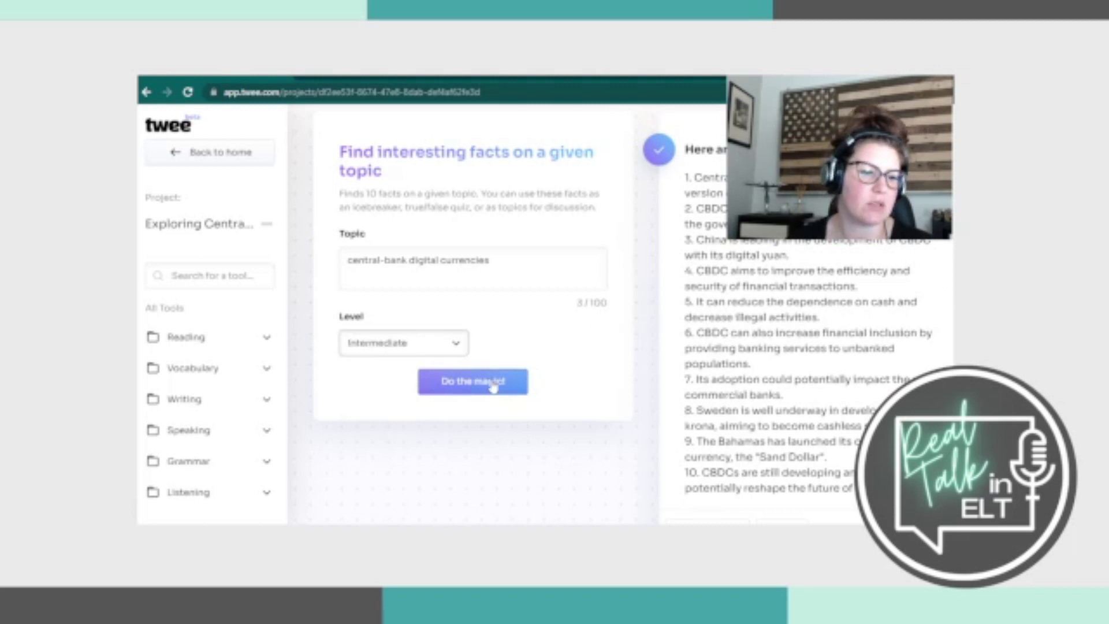
pyautogui.click(512, 382)
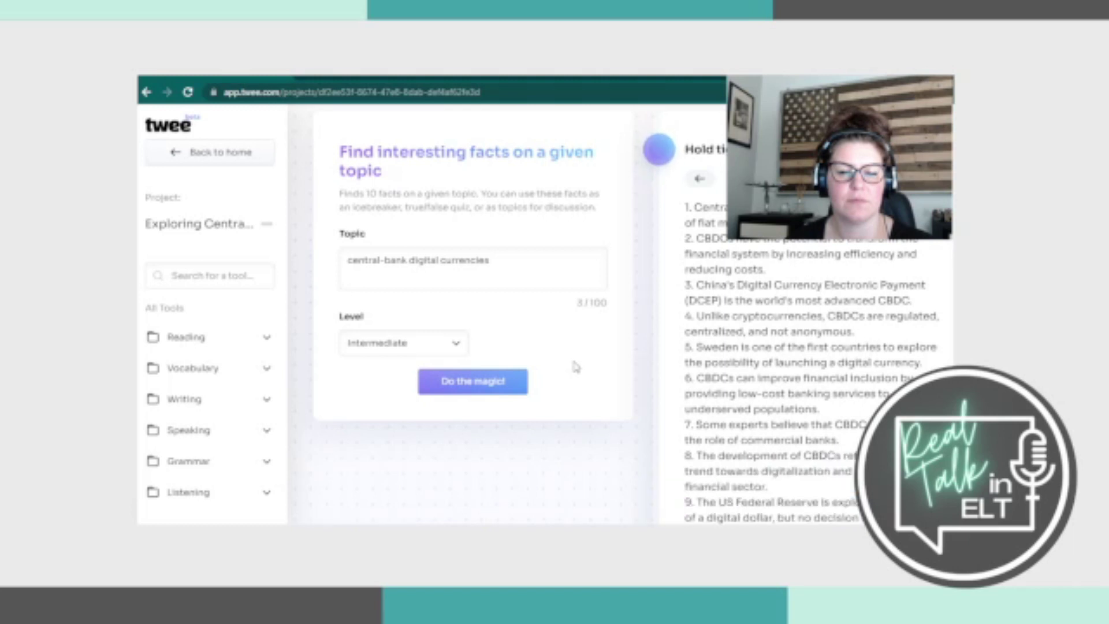
pyautogui.scroll(1, 792, 346)
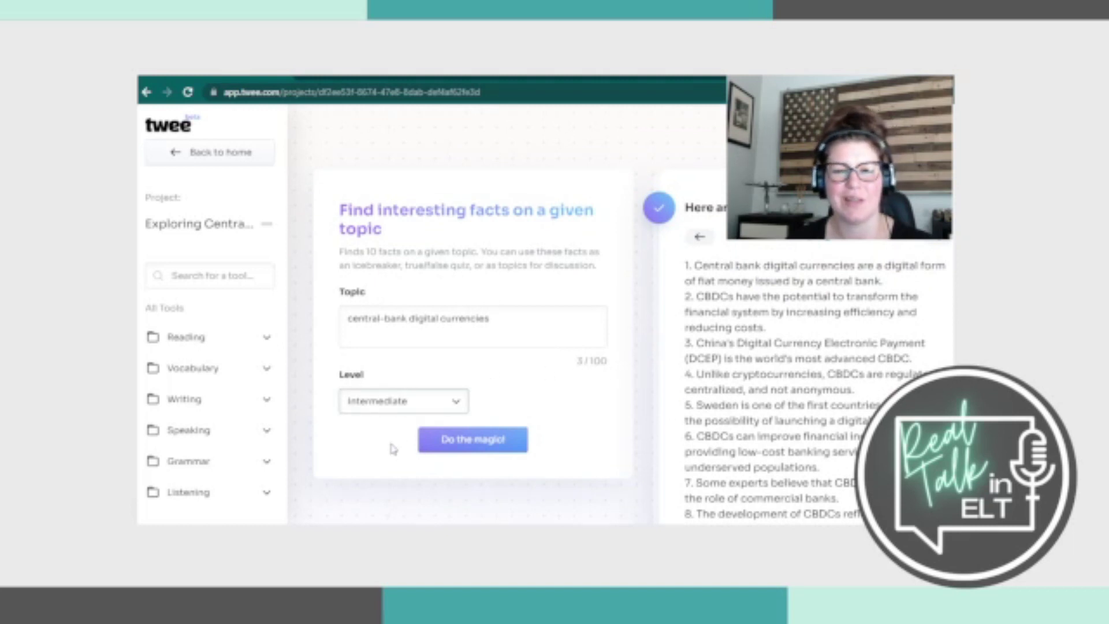
pyautogui.press('Down')
# - Generate the Advanced-level set of CBDC facts and read through it
pyautogui.click(466, 445)
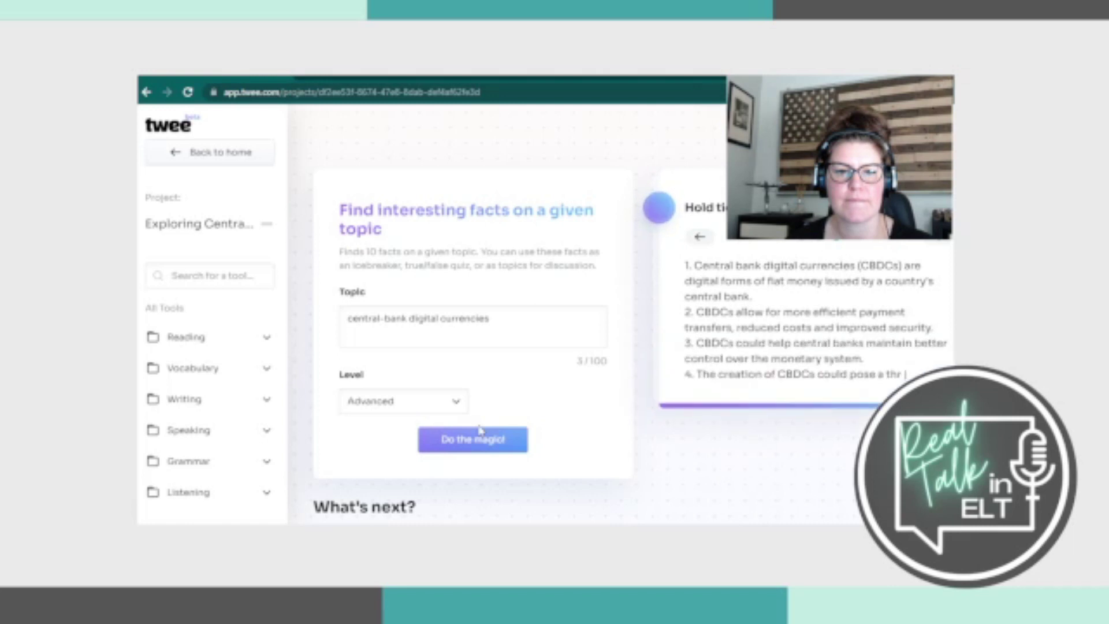
pyautogui.scroll(-1, 480, 430)
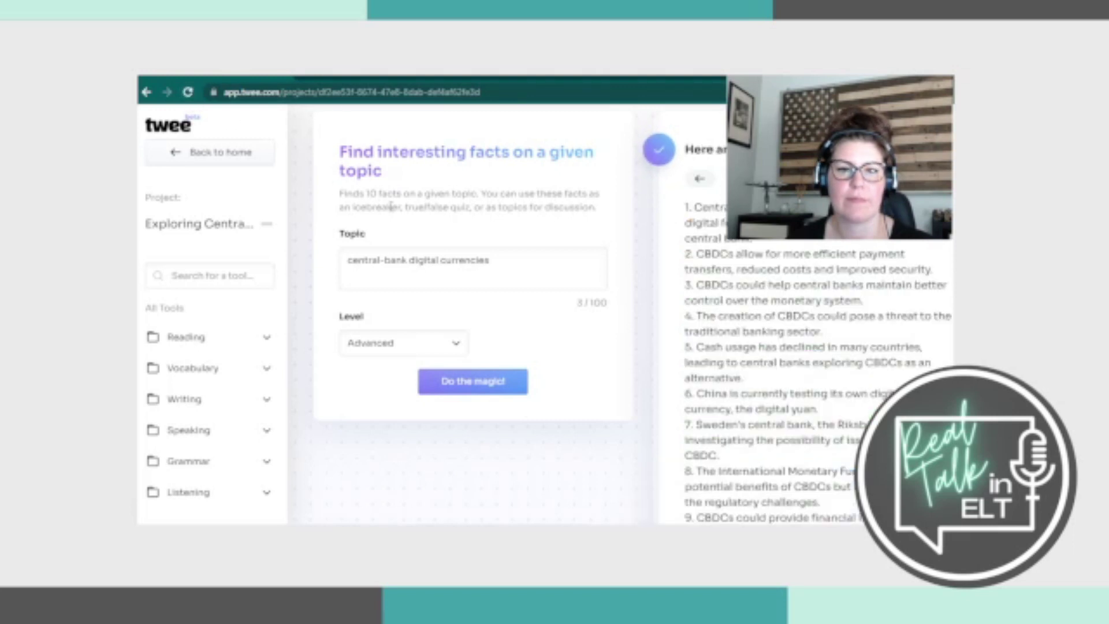
pyautogui.scroll(-3, 812, 349)
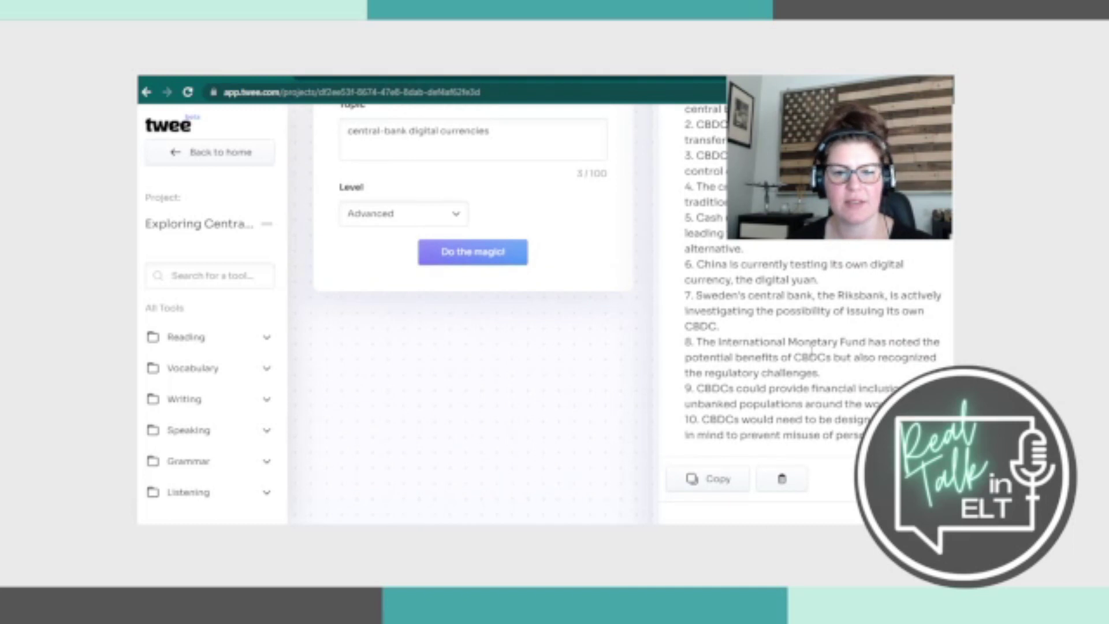
pyautogui.scroll(4, 811, 350)
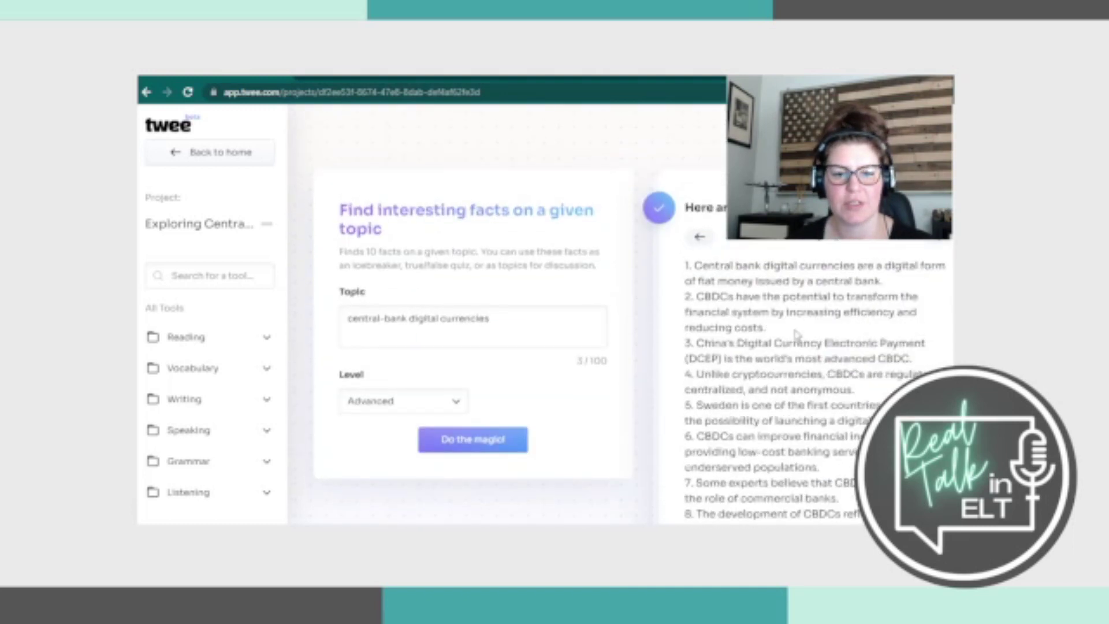
pyautogui.scroll(-3, 801, 341)
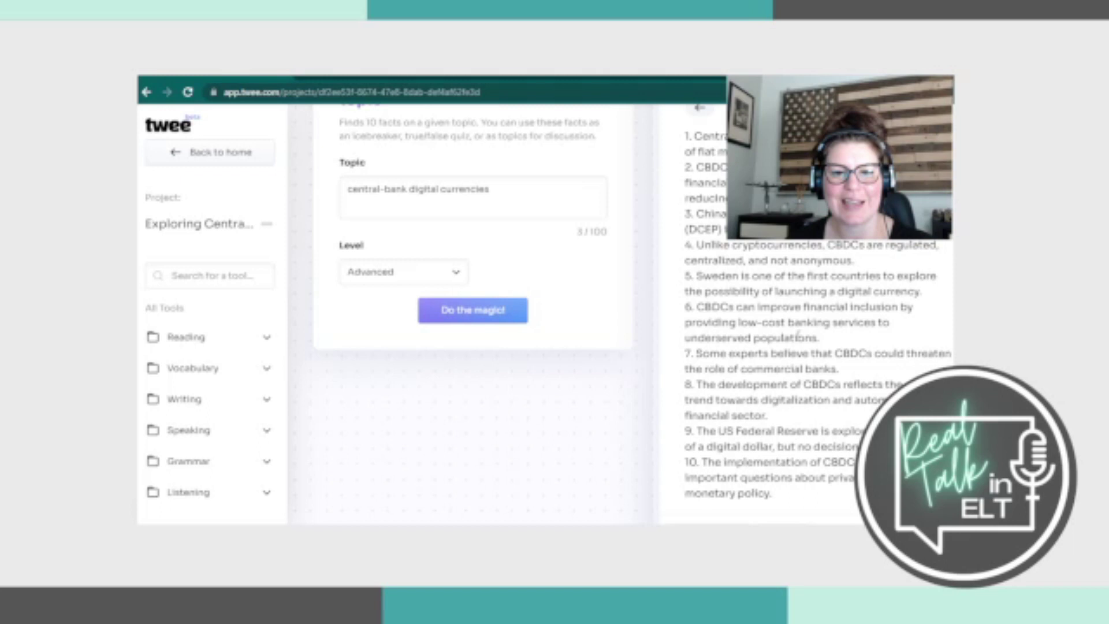
pyautogui.scroll(3, 798, 335)
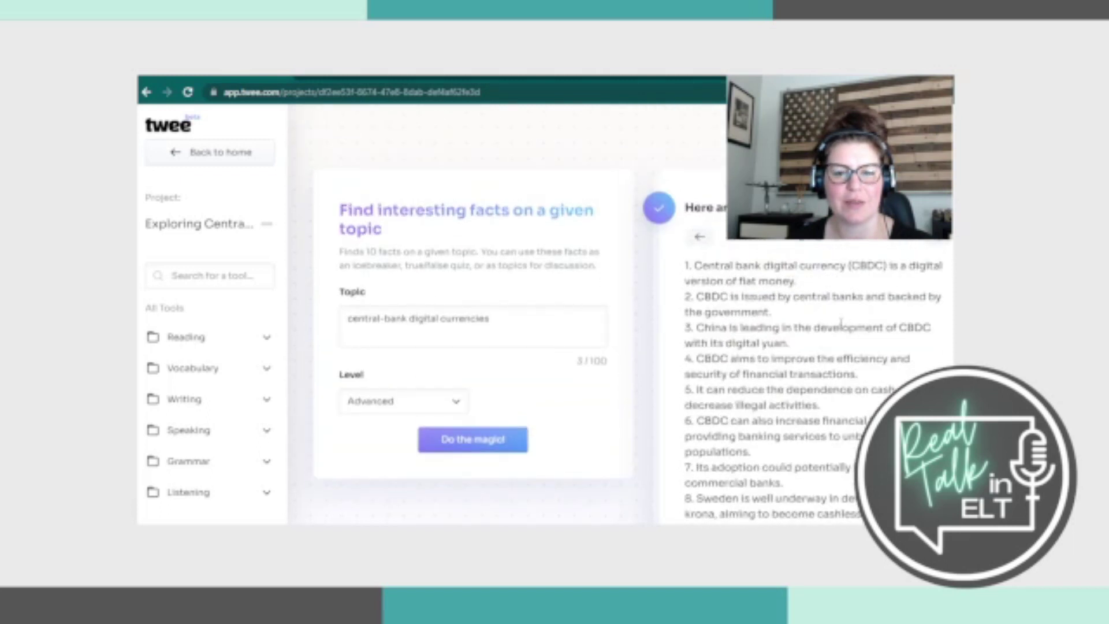
pyautogui.scroll(-2, 840, 323)
pyautogui.scroll(2, 841, 330)
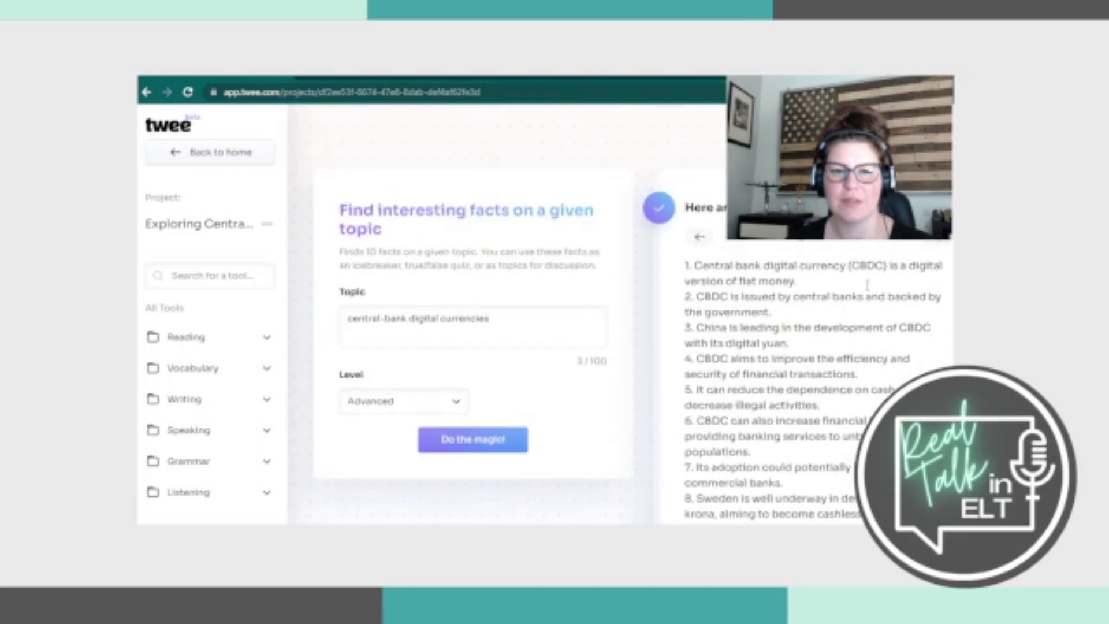
# - Browse the earlier generated fact lists, then return to the Speaking tools list
pyautogui.click(937, 244)
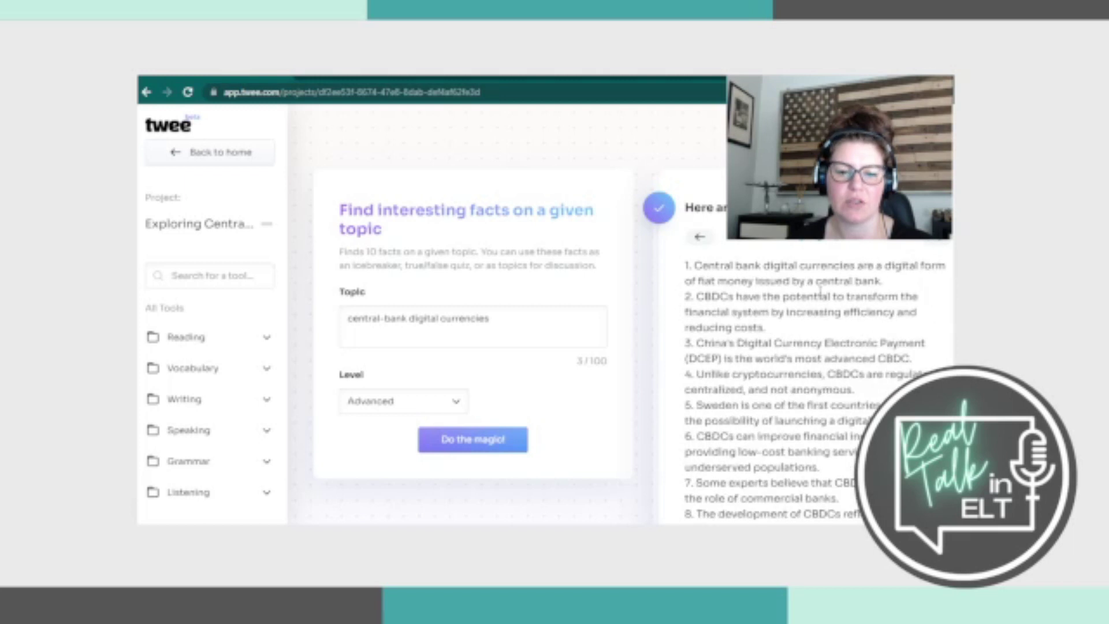
pyautogui.scroll(-3, 820, 291)
pyautogui.scroll(2, 821, 291)
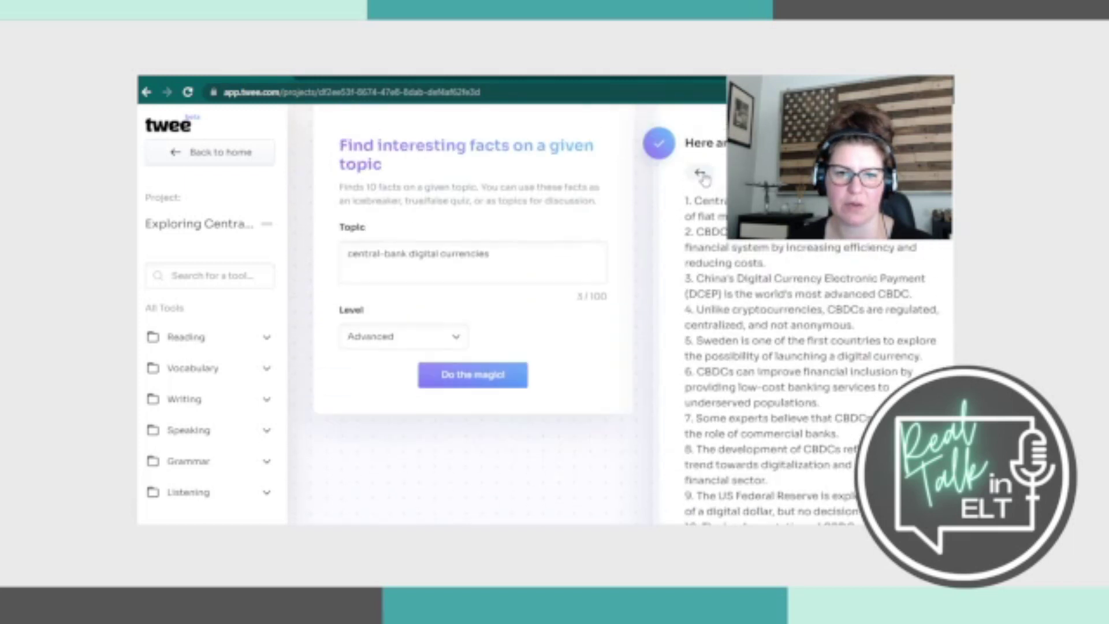
pyautogui.click(699, 172)
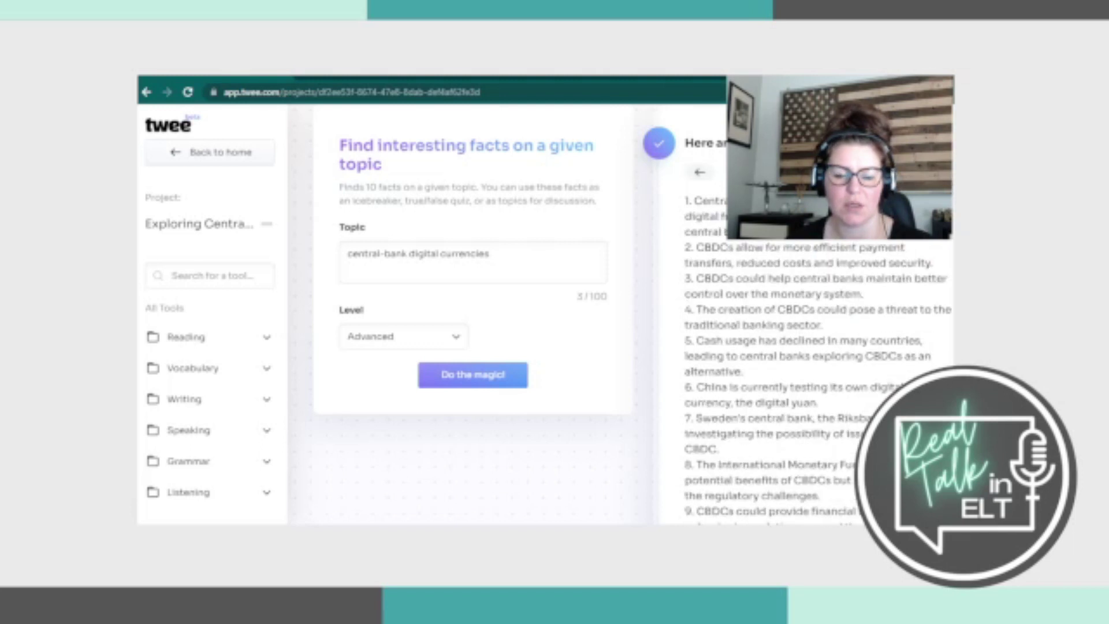
pyautogui.scroll(-3, 855, 359)
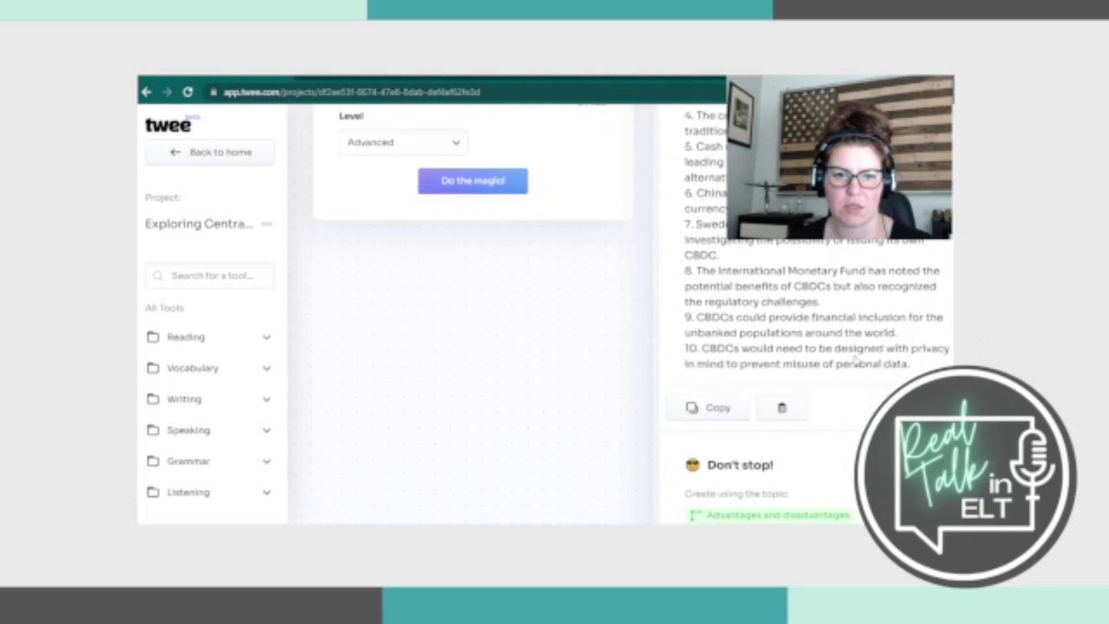
pyautogui.scroll(3, 786, 314)
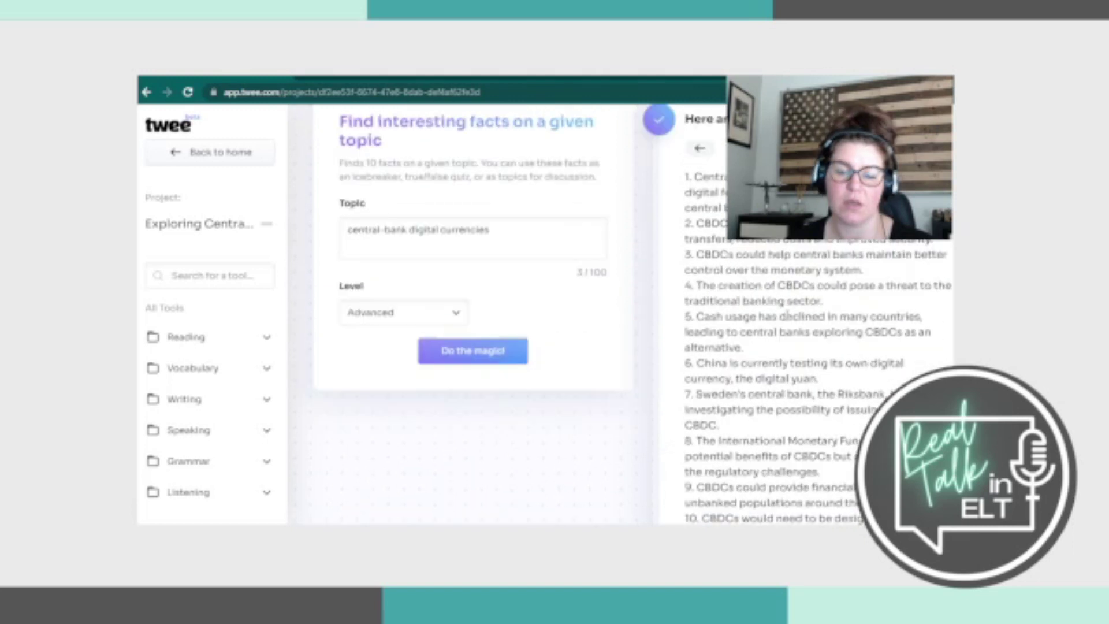
pyautogui.scroll(-1, 797, 411)
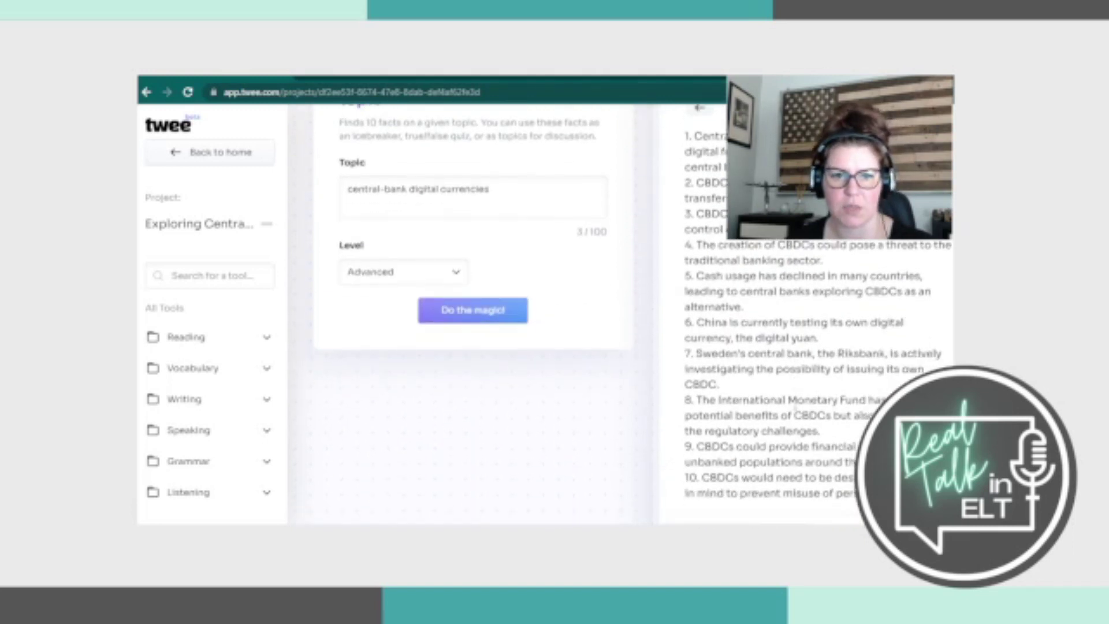
pyautogui.scroll(1, 796, 407)
pyautogui.scroll(1, 796, 405)
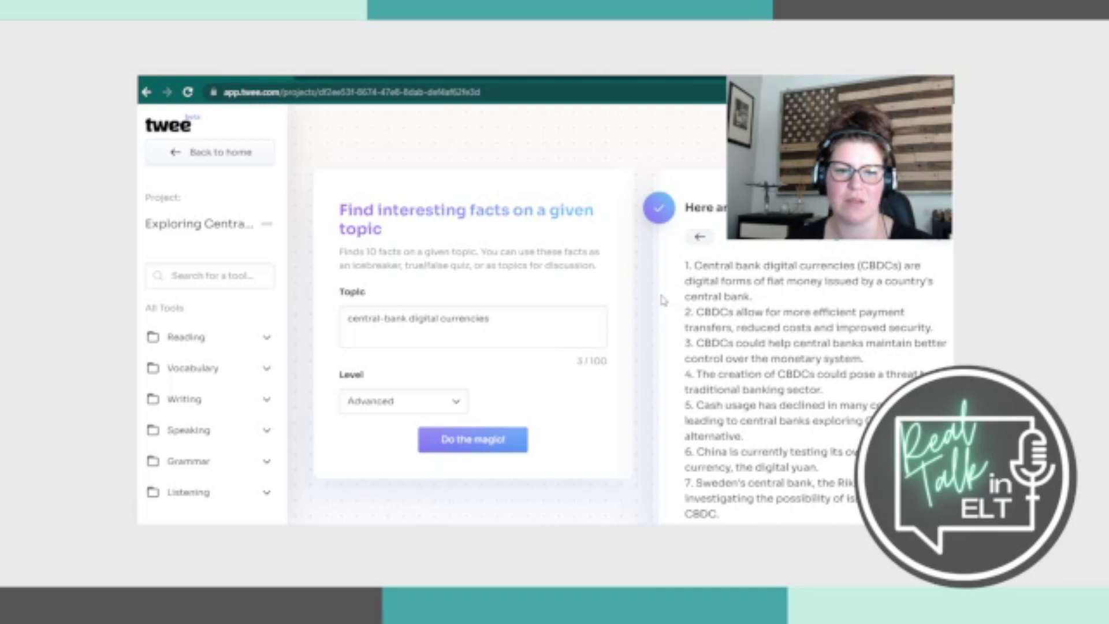
pyautogui.scroll(-1, 657, 298)
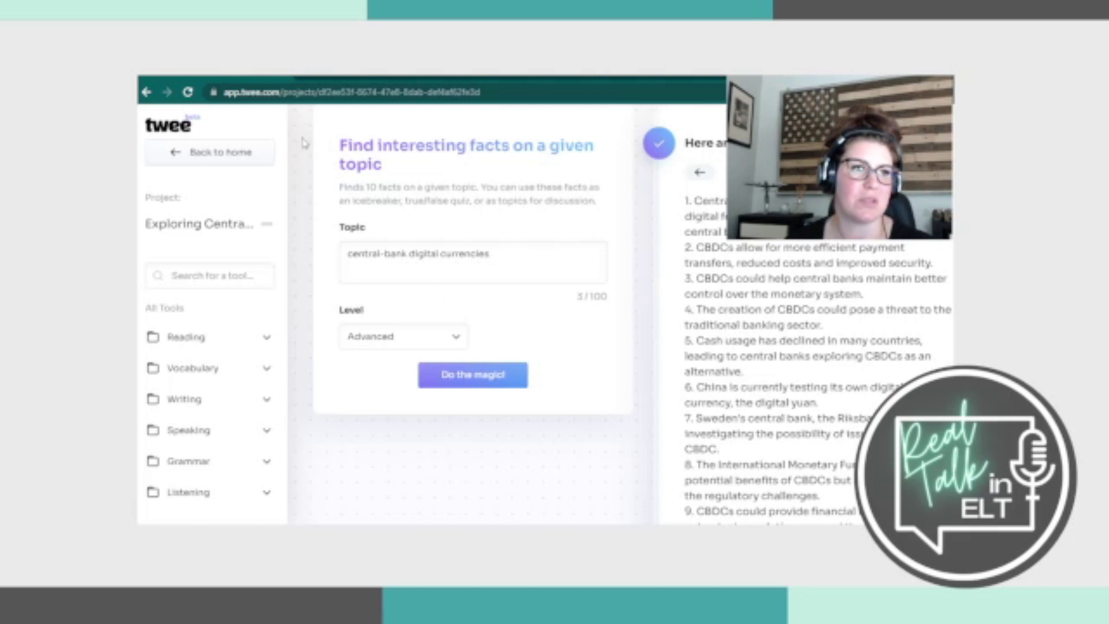
pyautogui.click(148, 92)
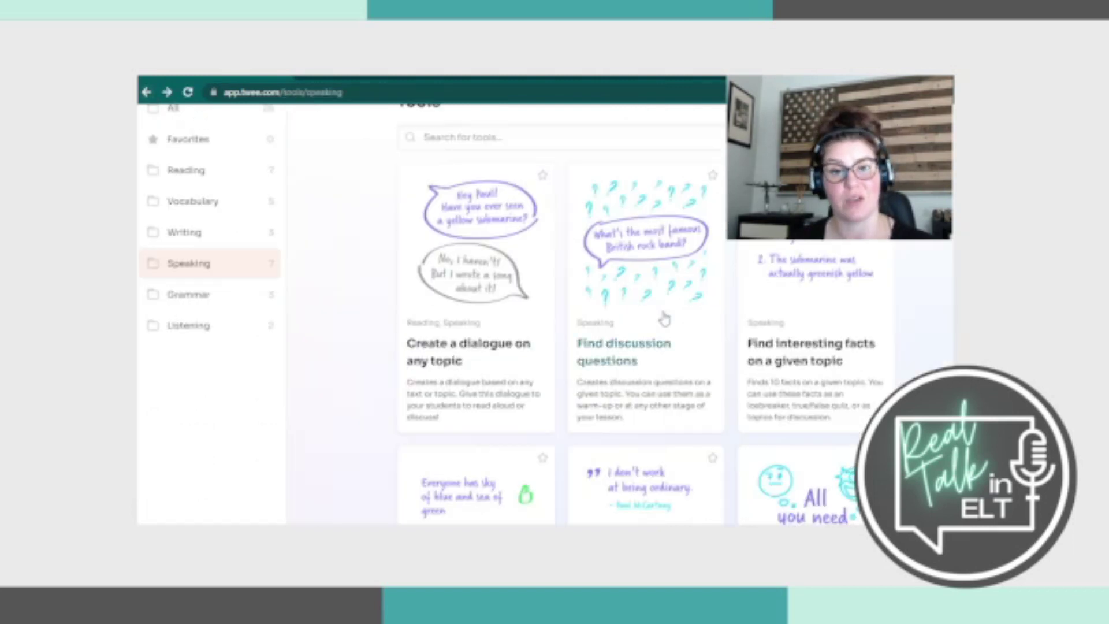
# - Create a Simple-level list of five pros and five cons of 'central-bank digital currencies'
pyautogui.scroll(-4, 679, 326)
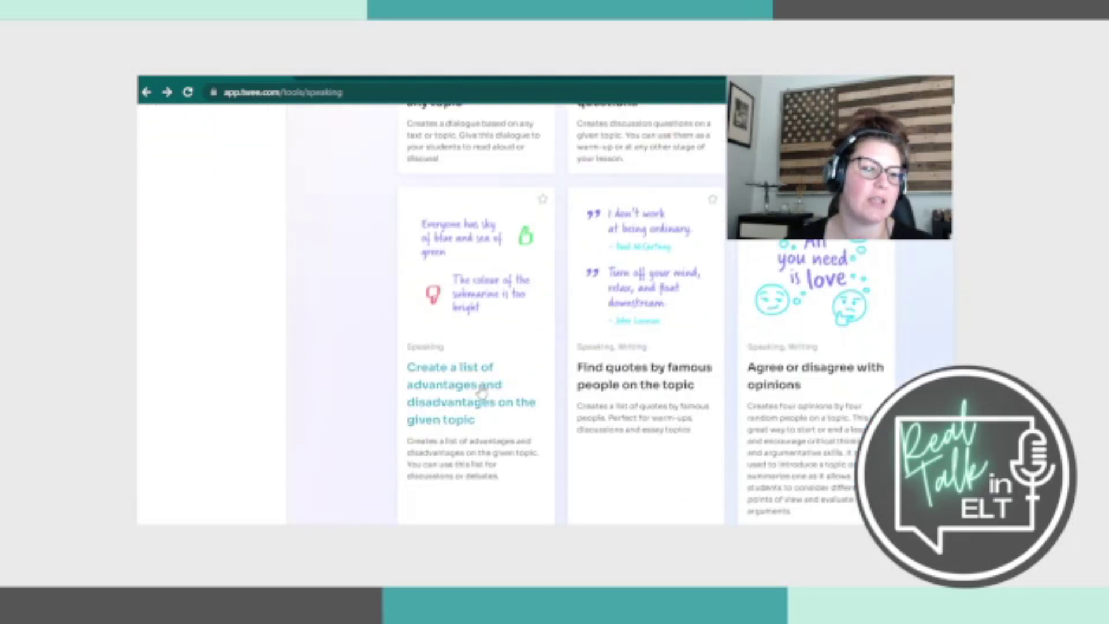
pyautogui.click(472, 406)
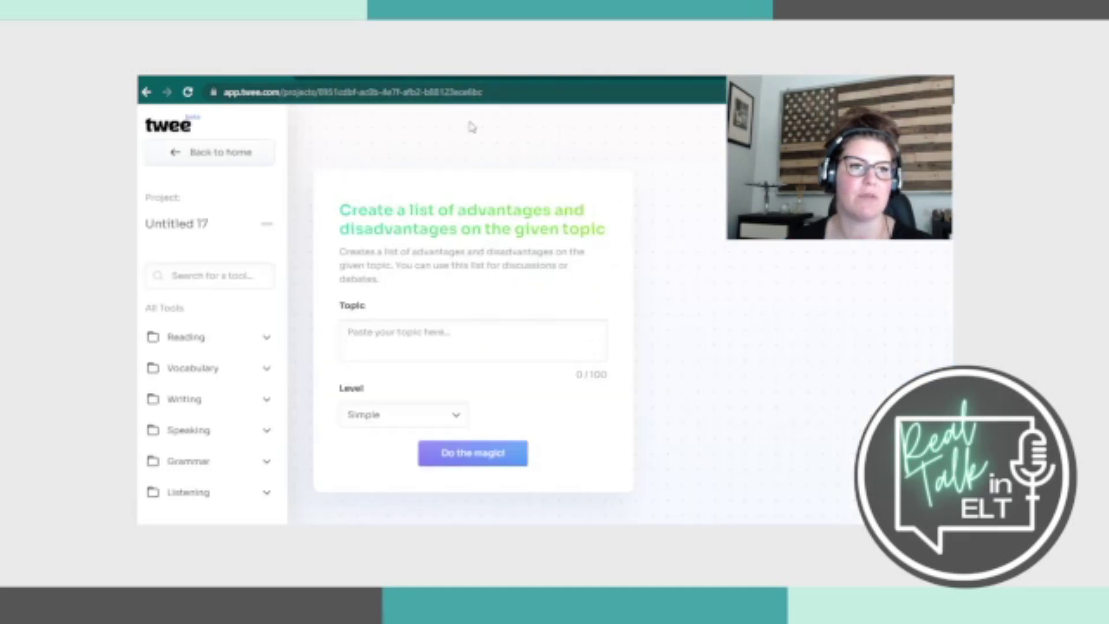
pyautogui.click(384, 331)
pyautogui.write('central')
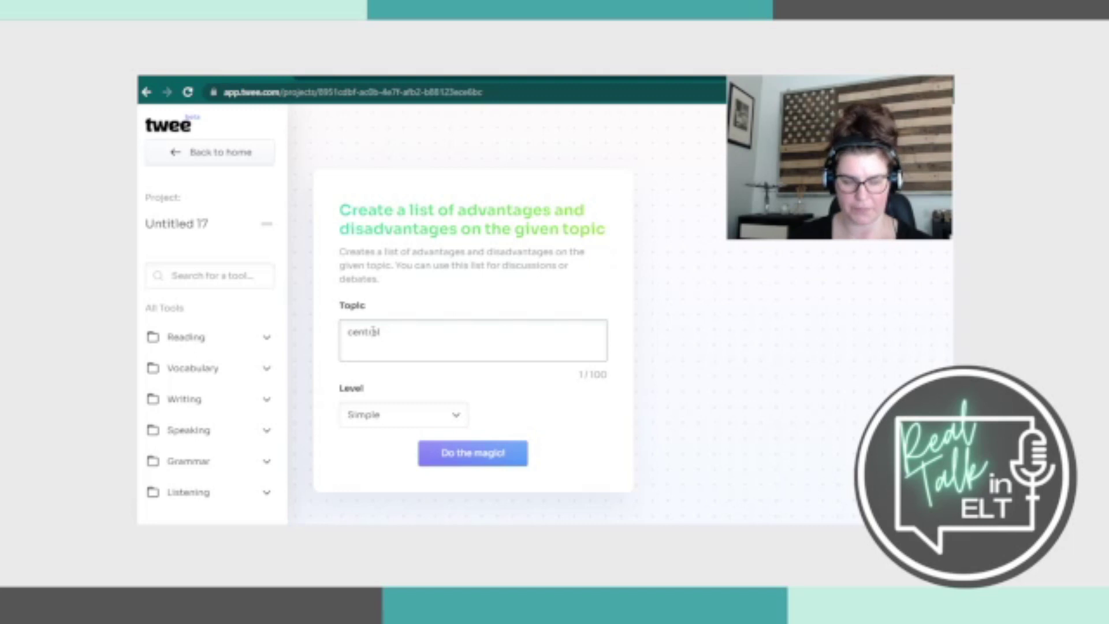
pyautogui.write('-bank digit')
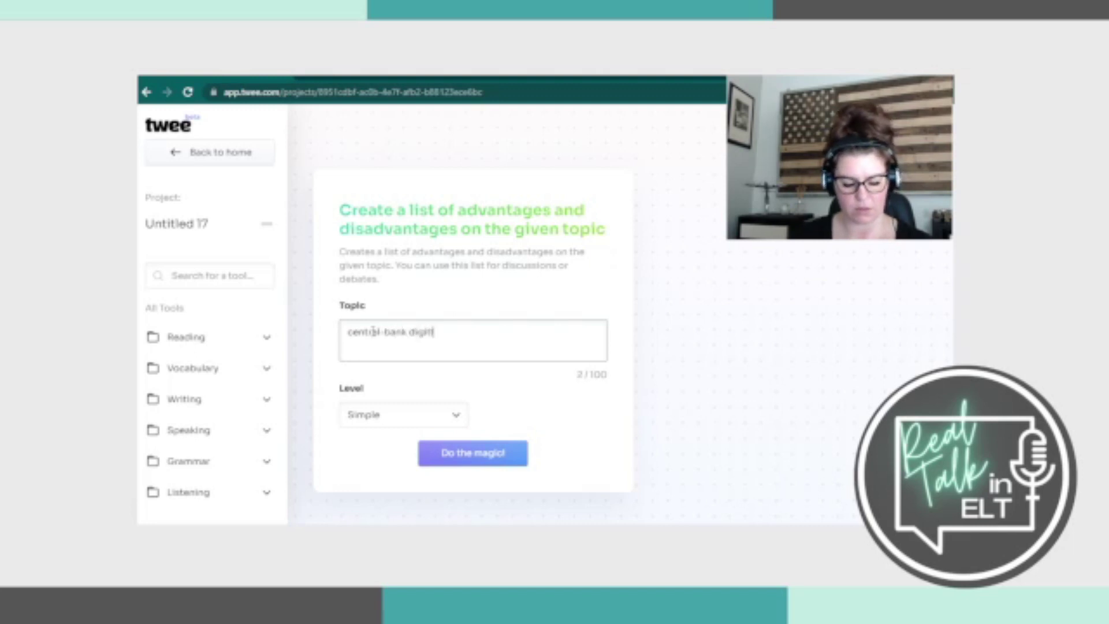
pyautogui.write('al currencies')
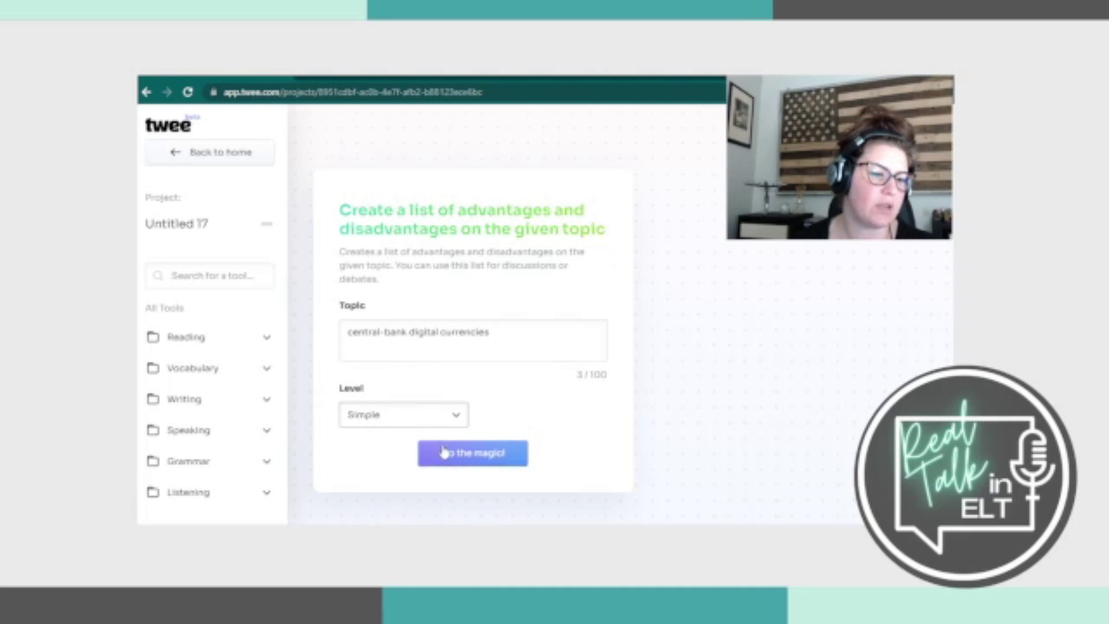
pyautogui.click(465, 456)
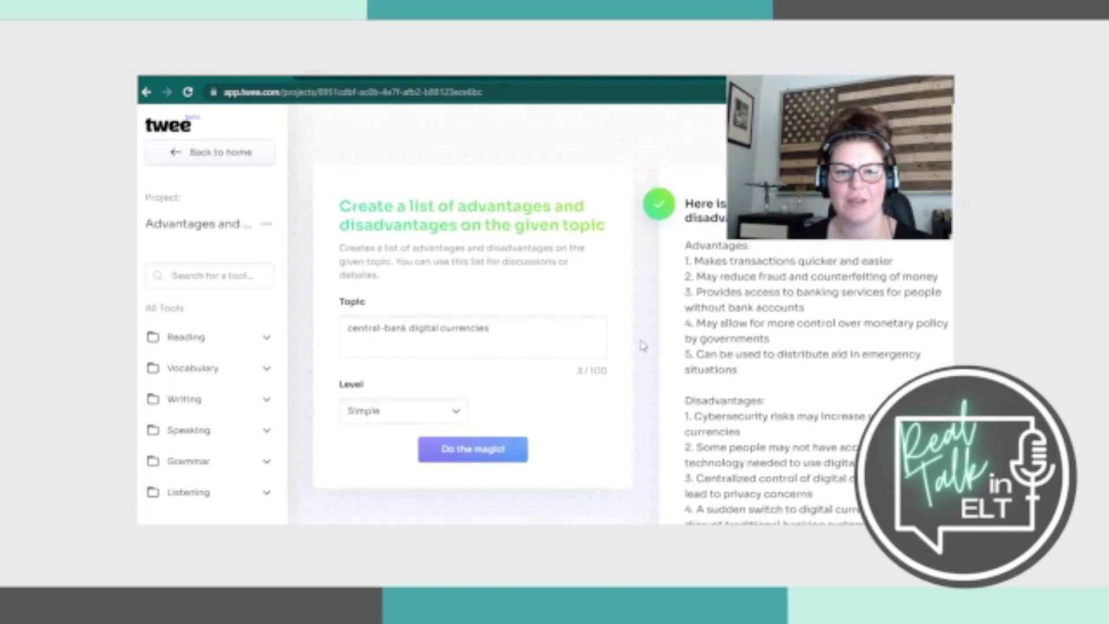
pyautogui.scroll(-2, 644, 344)
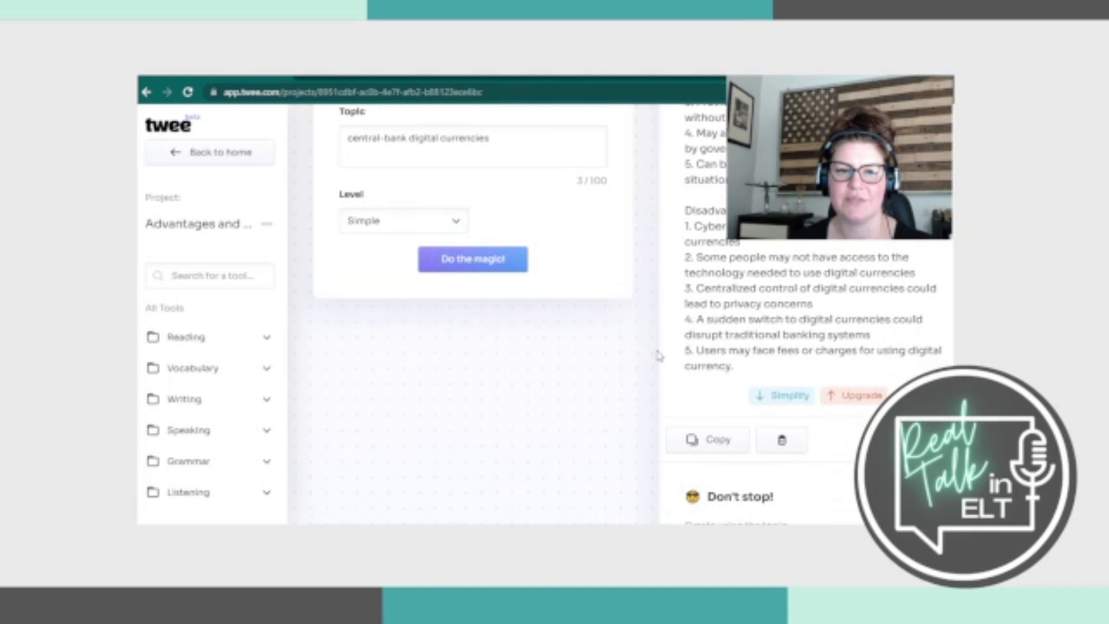
# - Generate a second pros and cons list on CBDCs at Advanced level
pyautogui.scroll(3, 659, 354)
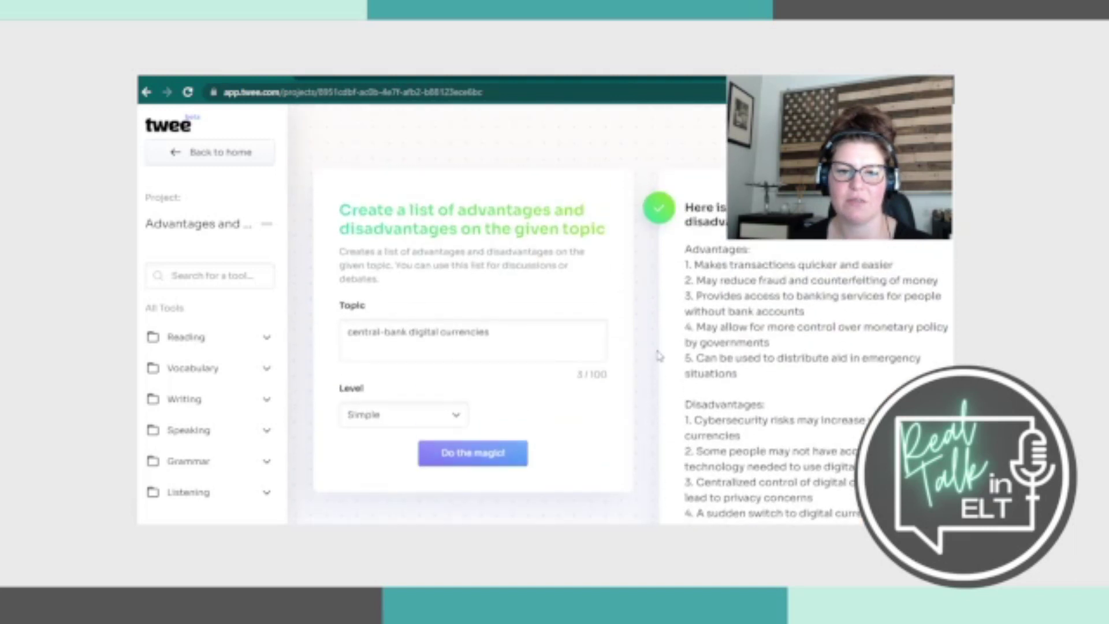
pyautogui.click(437, 421)
pyautogui.click(410, 446)
pyautogui.click(429, 454)
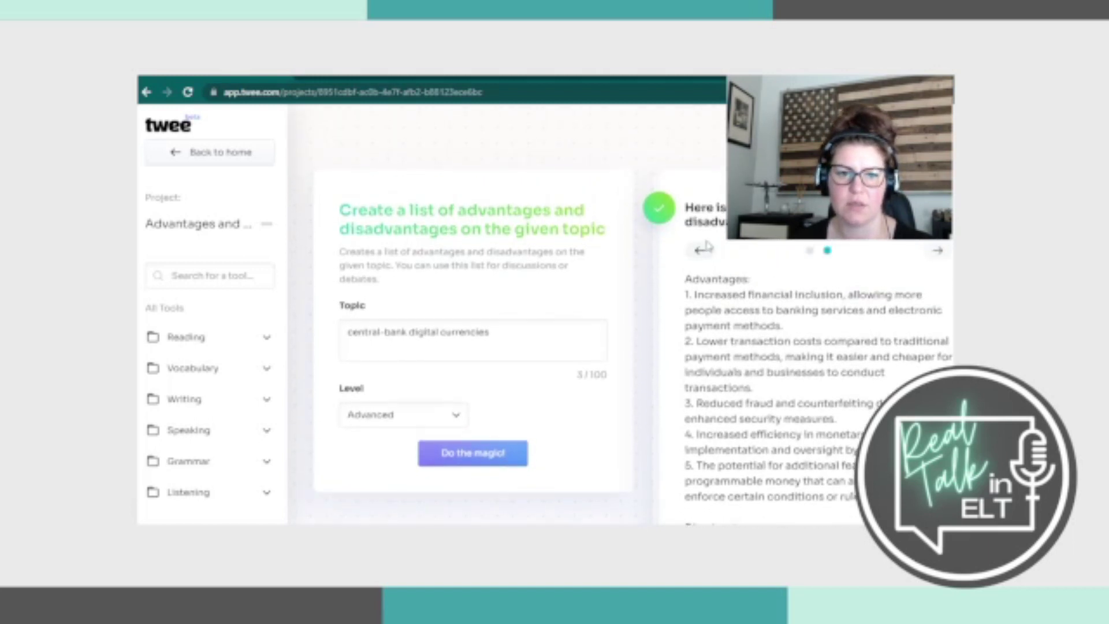
# - Switch between the Simple and Advanced lists to compare them
pyautogui.click(700, 251)
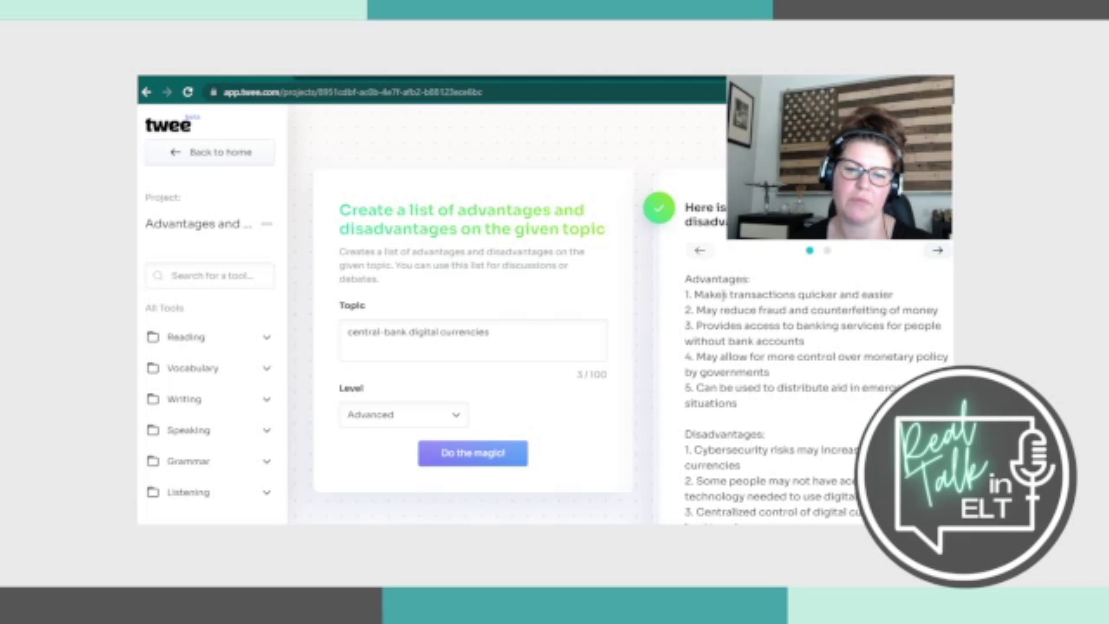
pyautogui.click(938, 251)
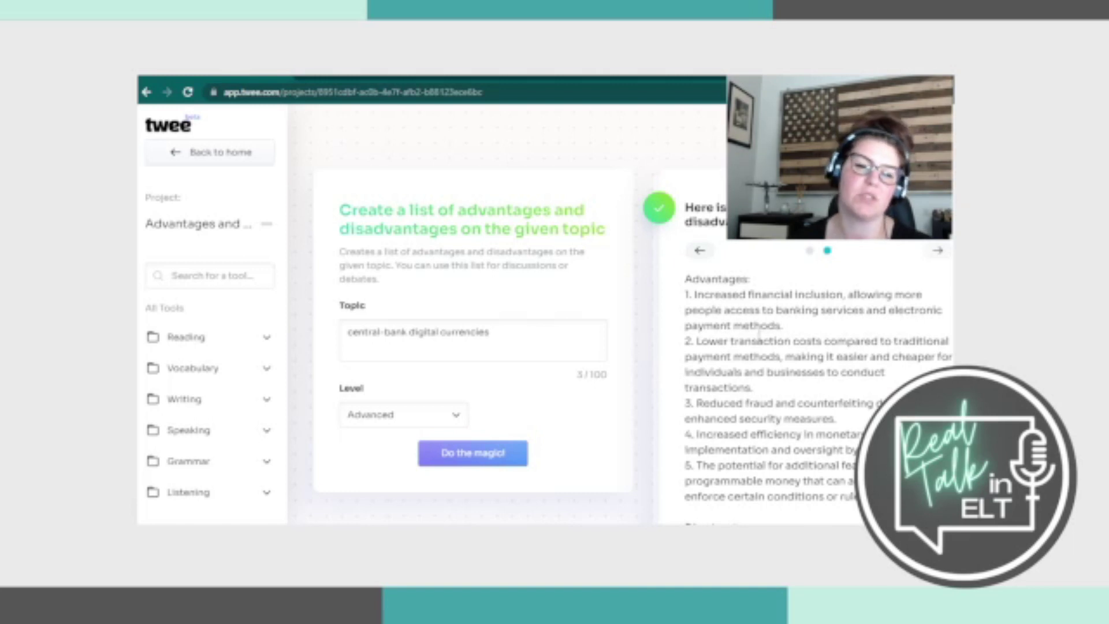
pyautogui.click(704, 253)
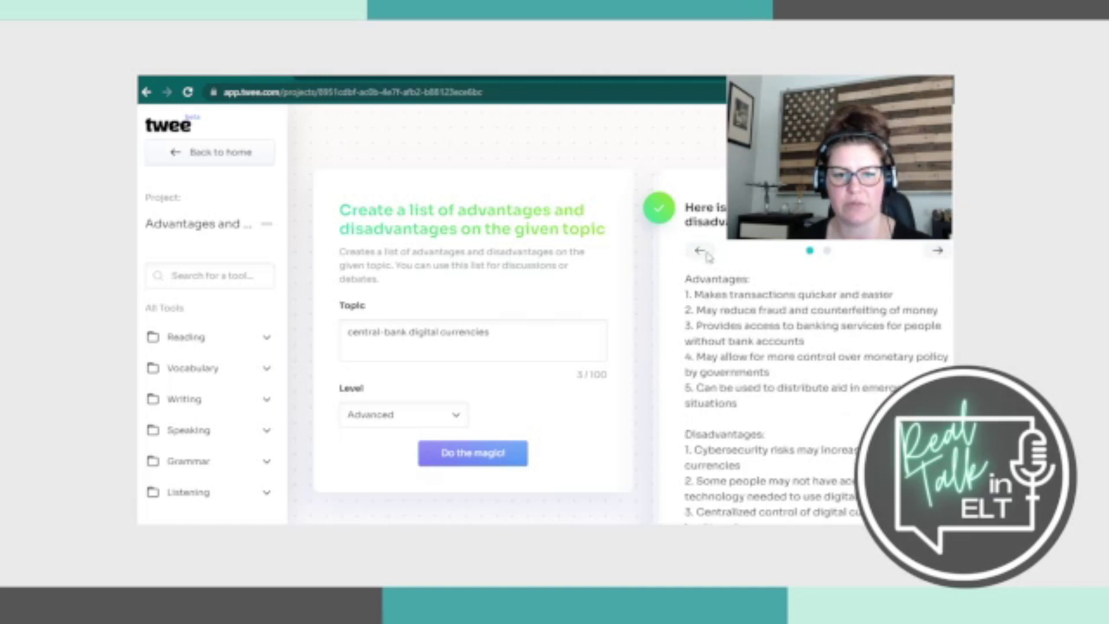
pyautogui.scroll(-3, 799, 411)
pyautogui.scroll(3, 799, 412)
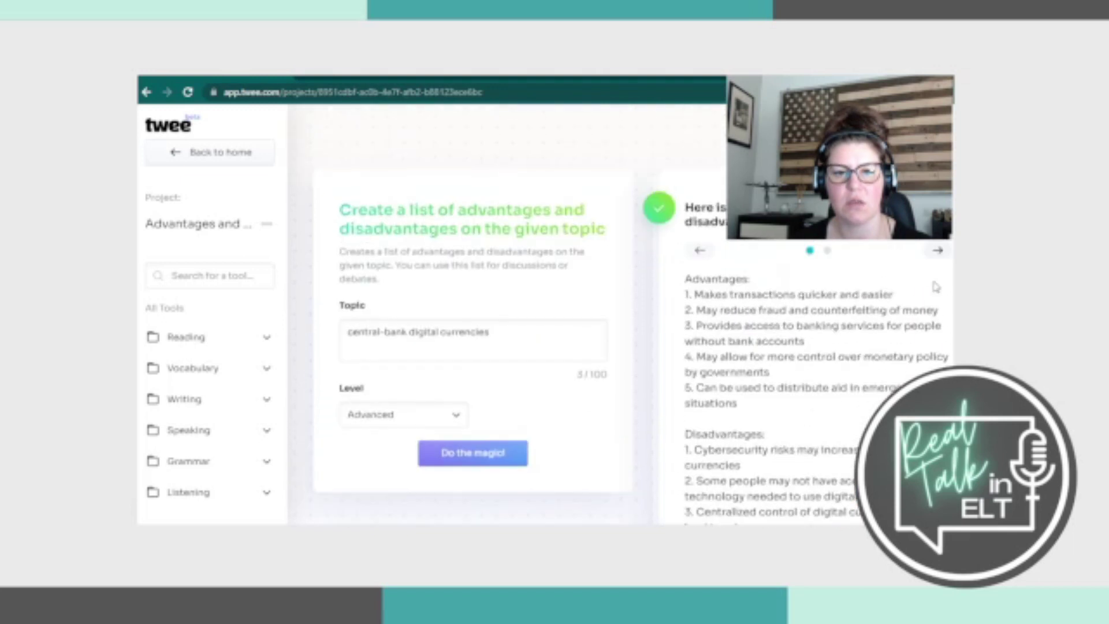
# - Go back to the Speaking tools and open the 'Lead-in activities for a text' tool
pyautogui.click(148, 98)
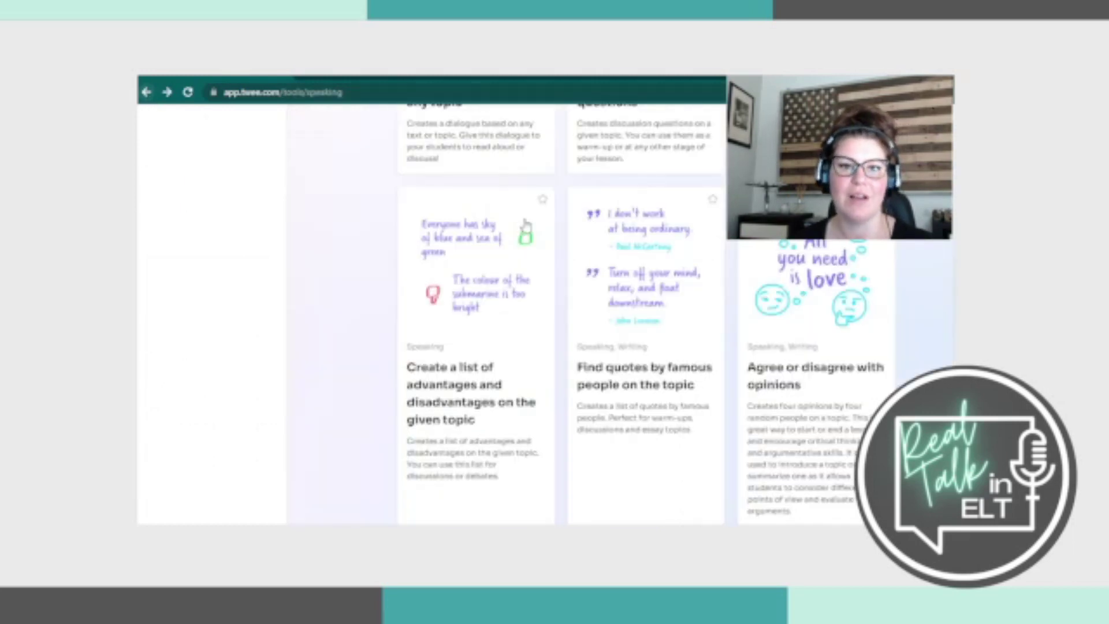
pyautogui.scroll(-1, 712, 281)
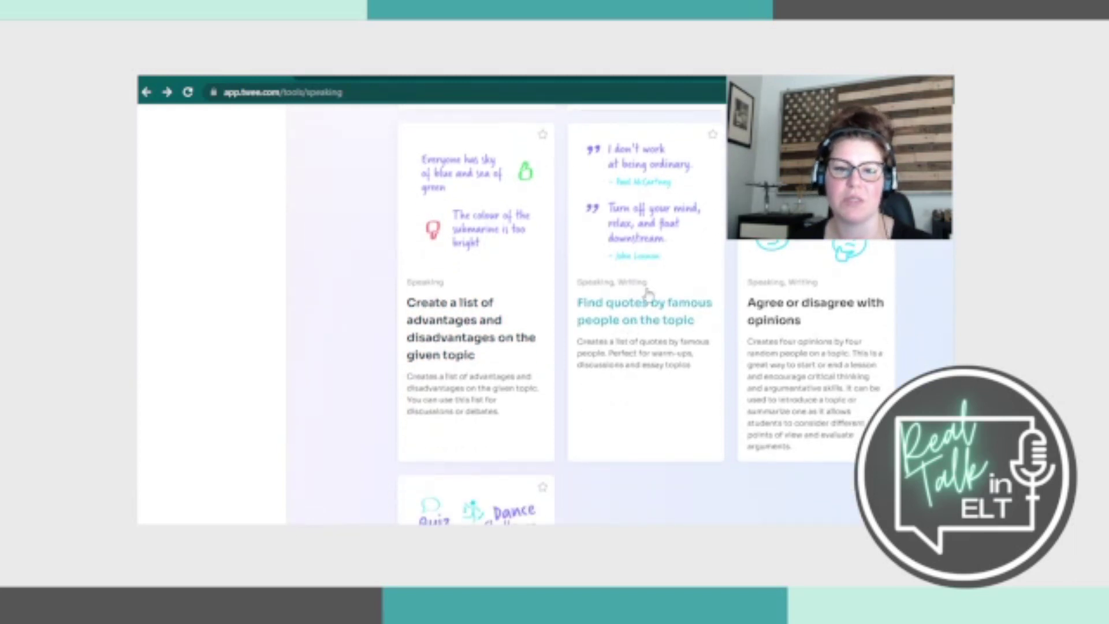
pyautogui.scroll(-1, 793, 304)
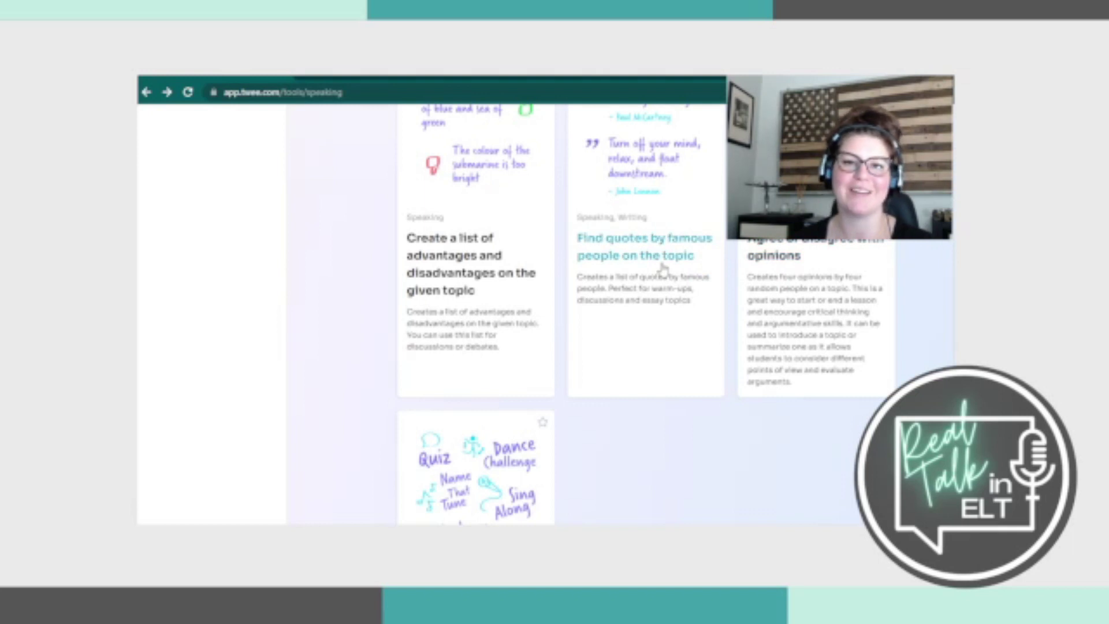
pyautogui.scroll(-3, 636, 266)
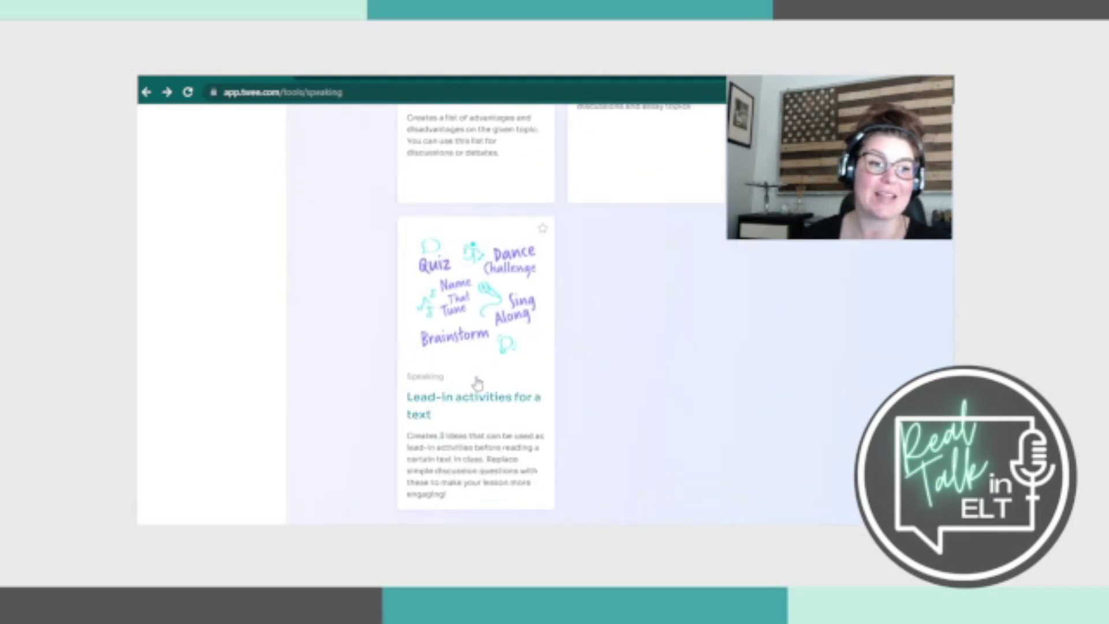
pyautogui.click(500, 405)
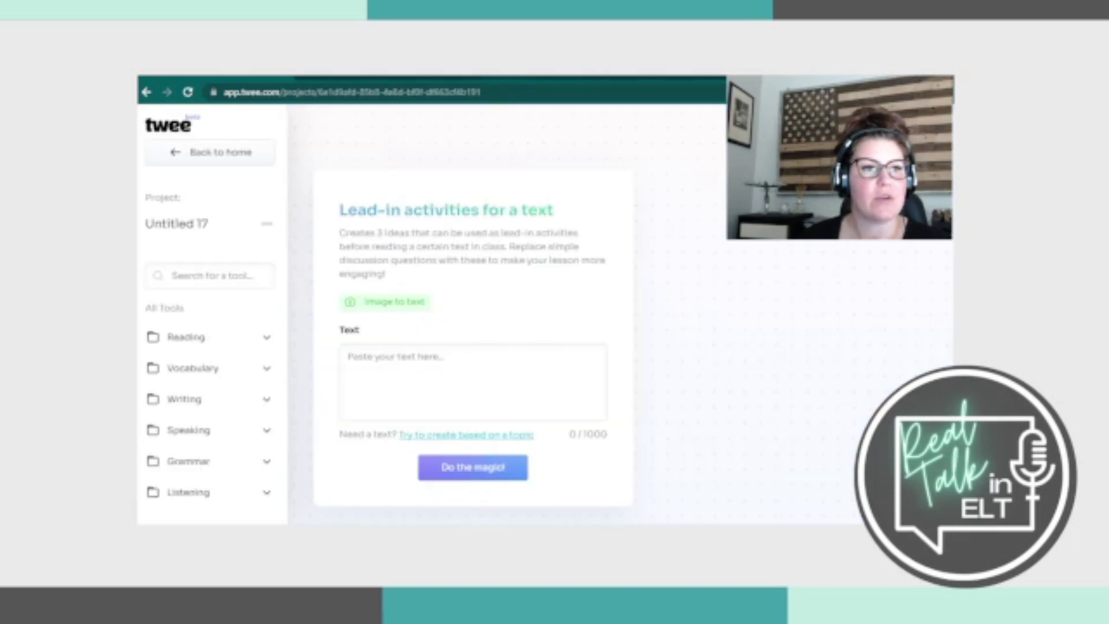
# - Select the first paragraphs of the Google Docs CBDC article, then return to the Twee tab
pyautogui.click(502, 76)
pyautogui.scroll(2, 323, 262)
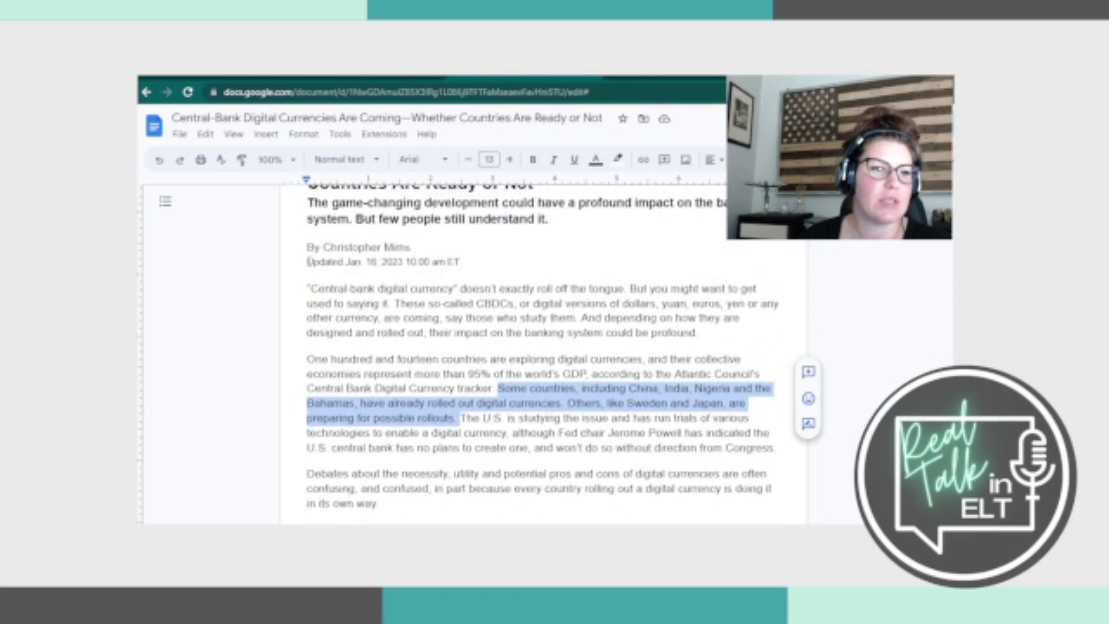
pyautogui.scroll(1, 323, 261)
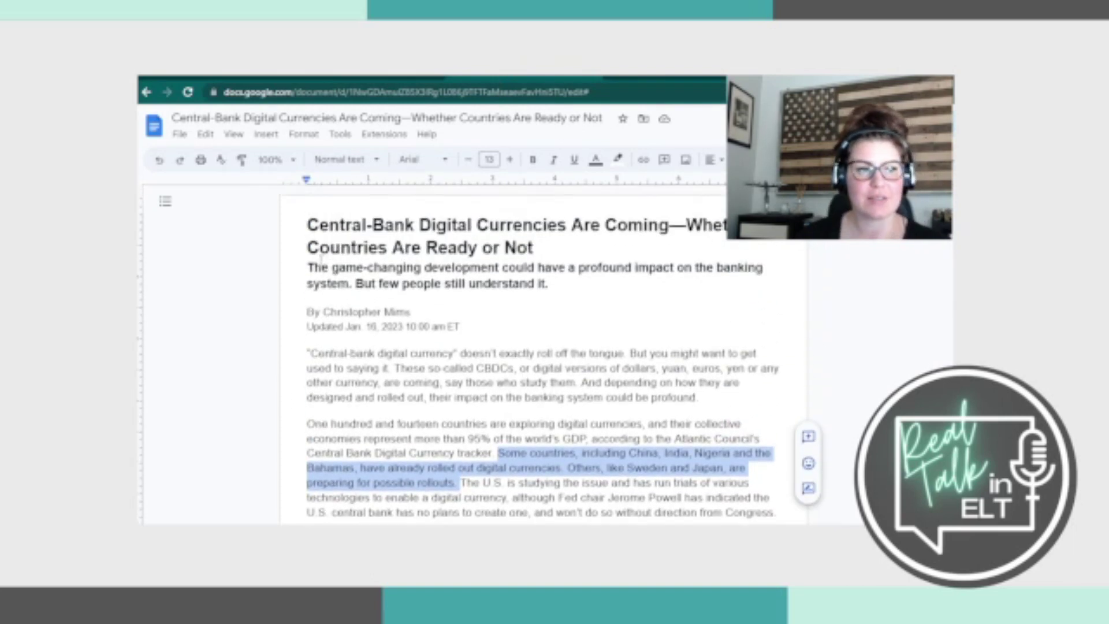
pyautogui.moveTo(307, 353); pyautogui.dragTo(683, 414)
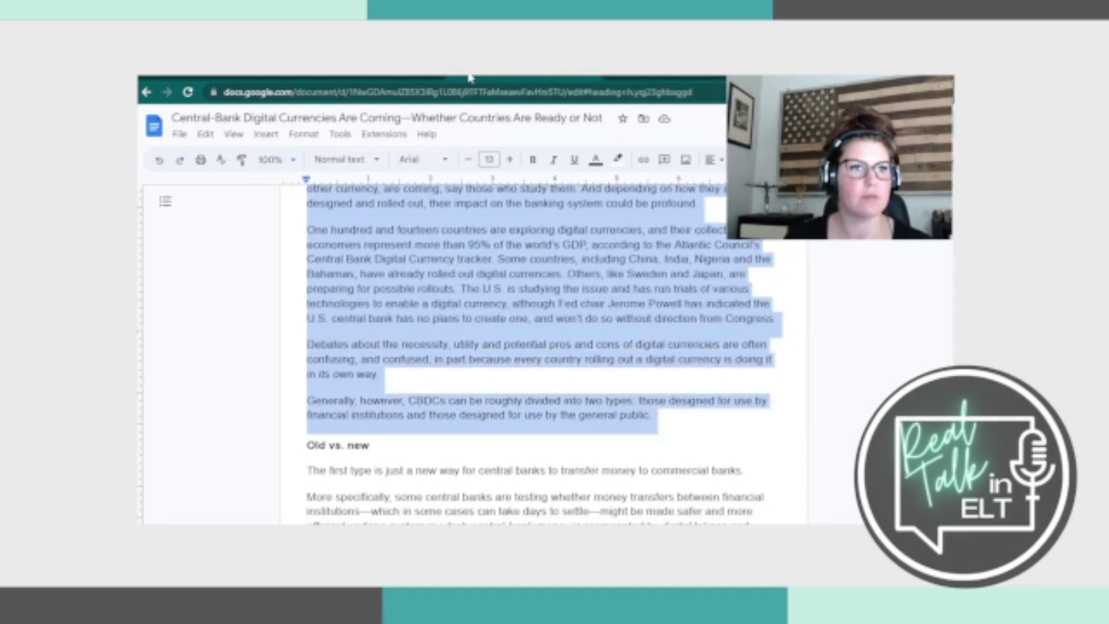
pyautogui.click(222, 77)
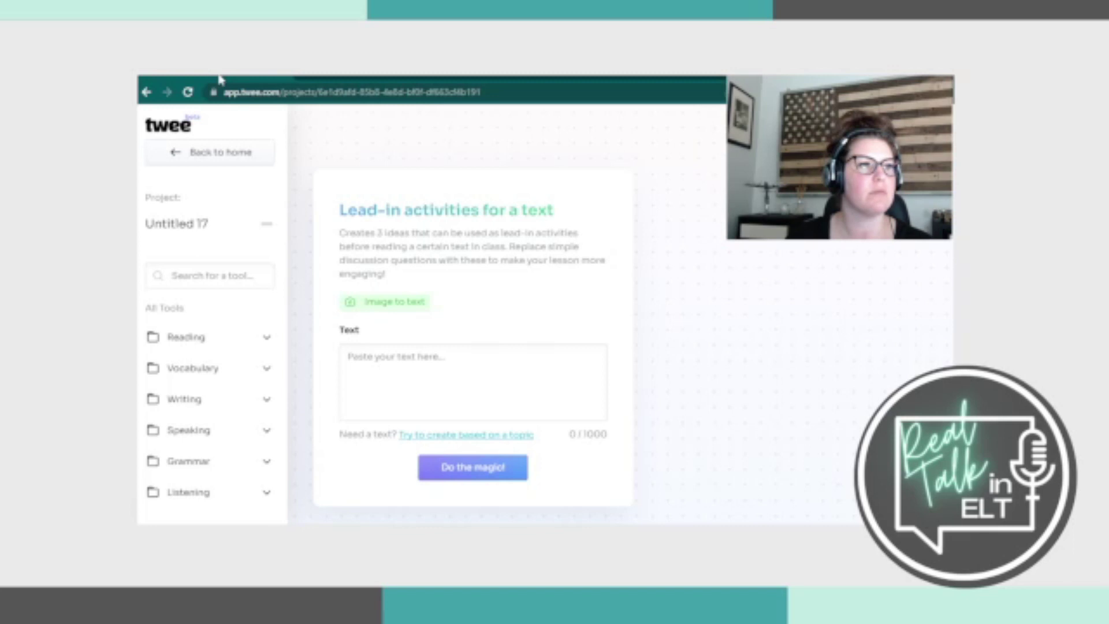
# - Paste the digital currency article into the Text box and generate lead-in activities
pyautogui.click(367, 367)
pyautogui.hotkey('ctrl', 'v')
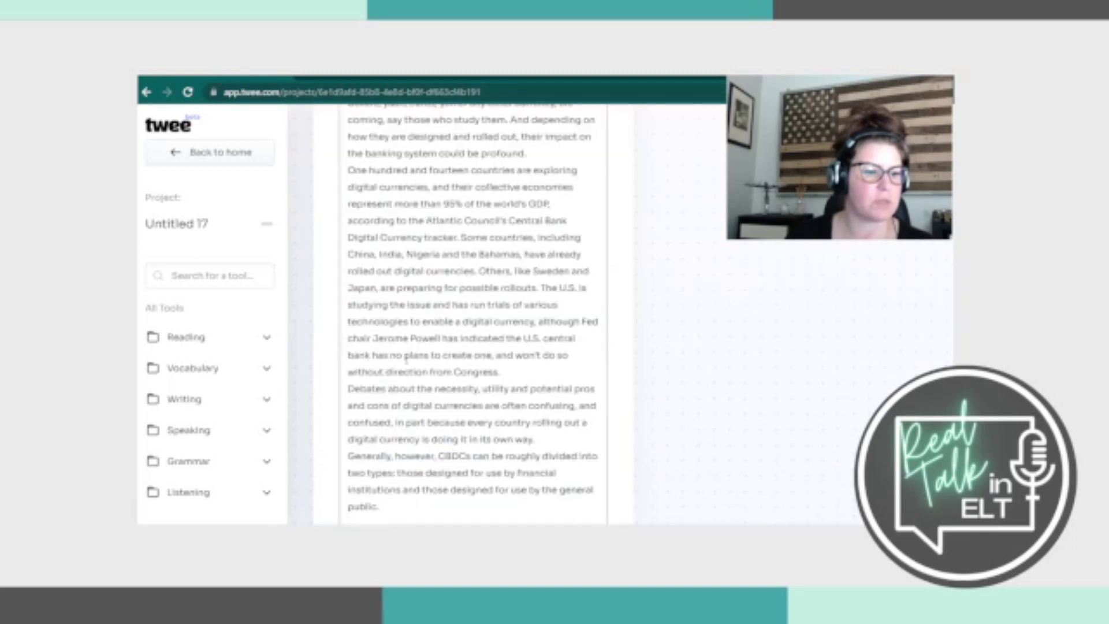
pyautogui.scroll(-3, 431, 376)
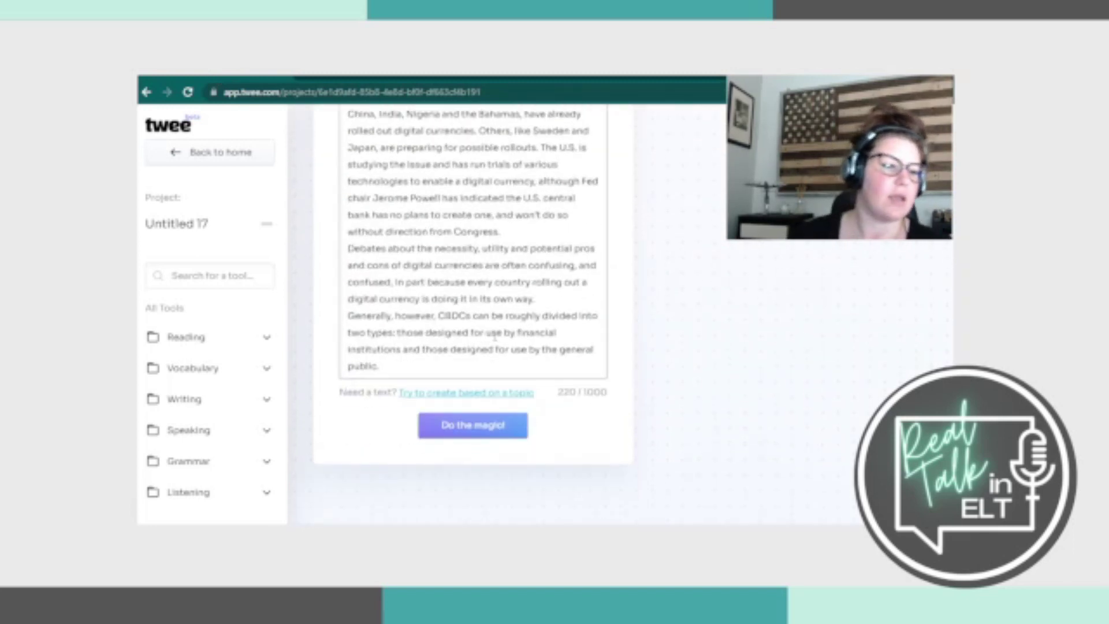
pyautogui.click(506, 431)
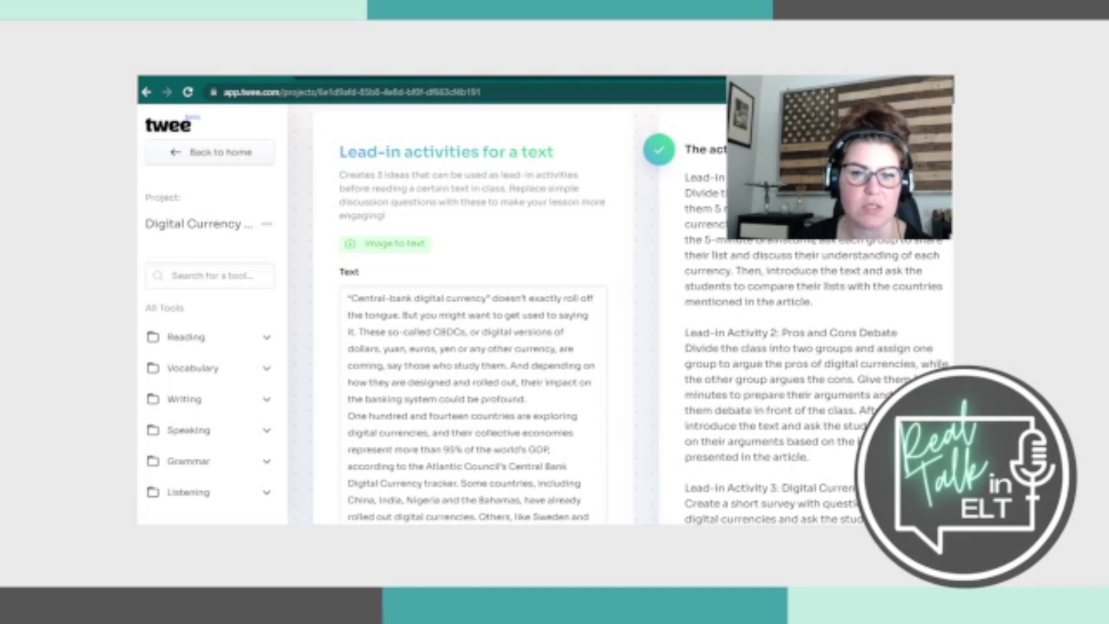
# - Review the currency brainstorm, pros-and-cons debate and digital currency survey activities
pyautogui.scroll(-1, 578, 315)
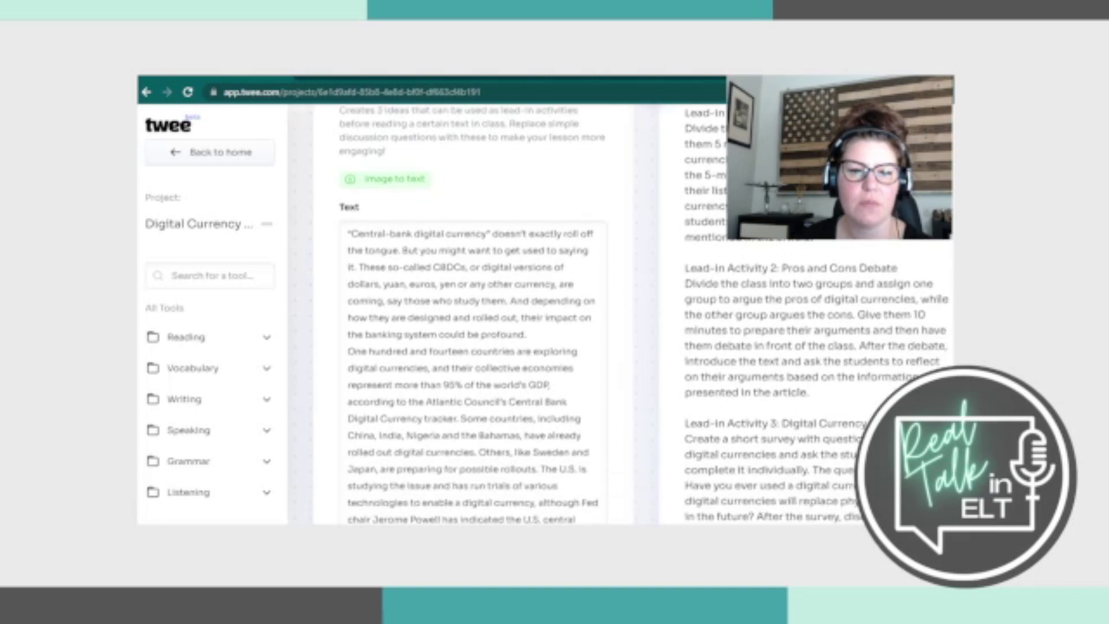
pyautogui.scroll(-1, 473, 315)
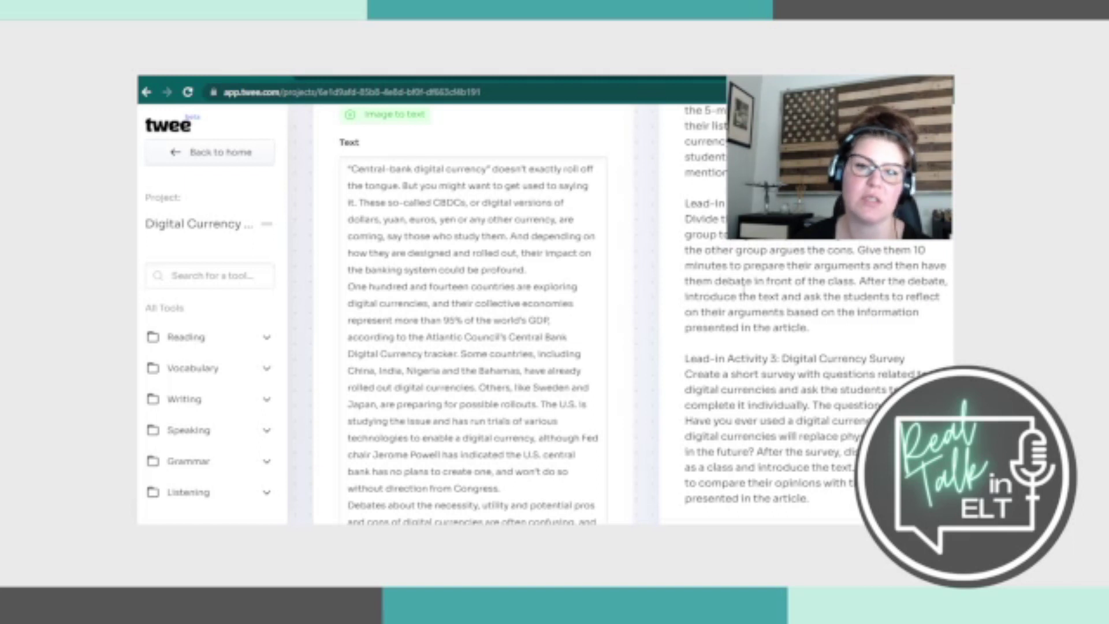
pyautogui.scroll(-3, 866, 298)
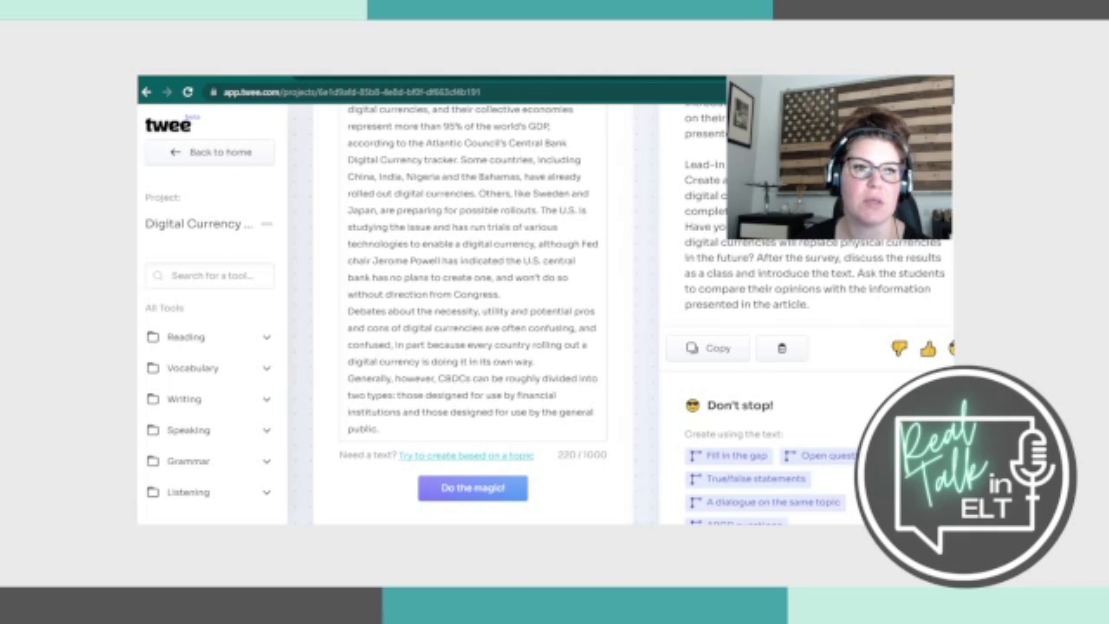
pyautogui.scroll(3, 674, 229)
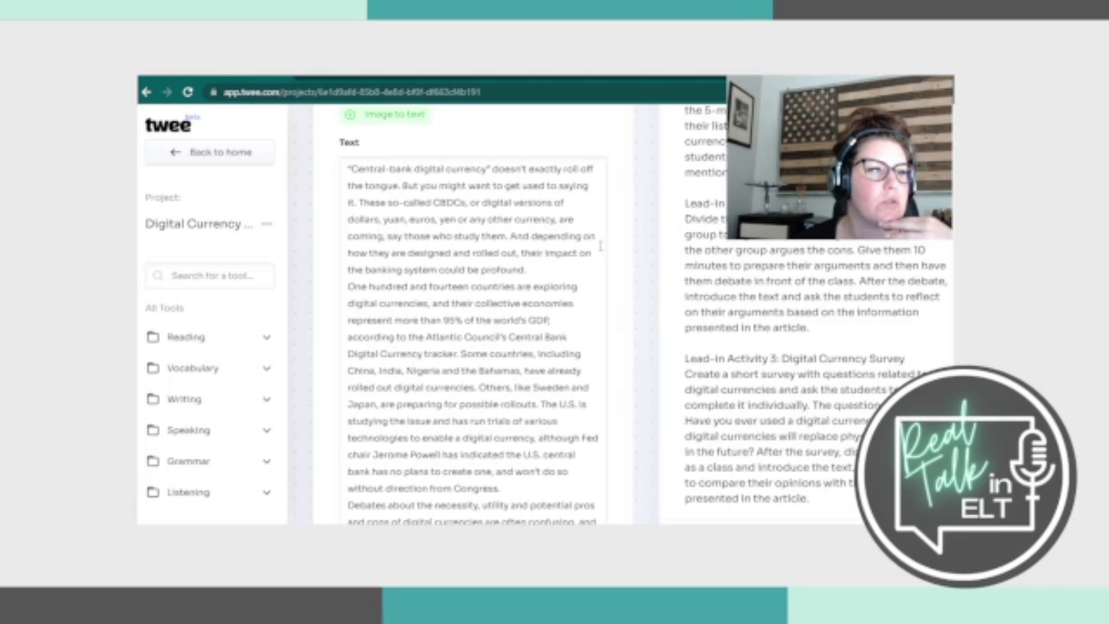
pyautogui.scroll(3, 674, 229)
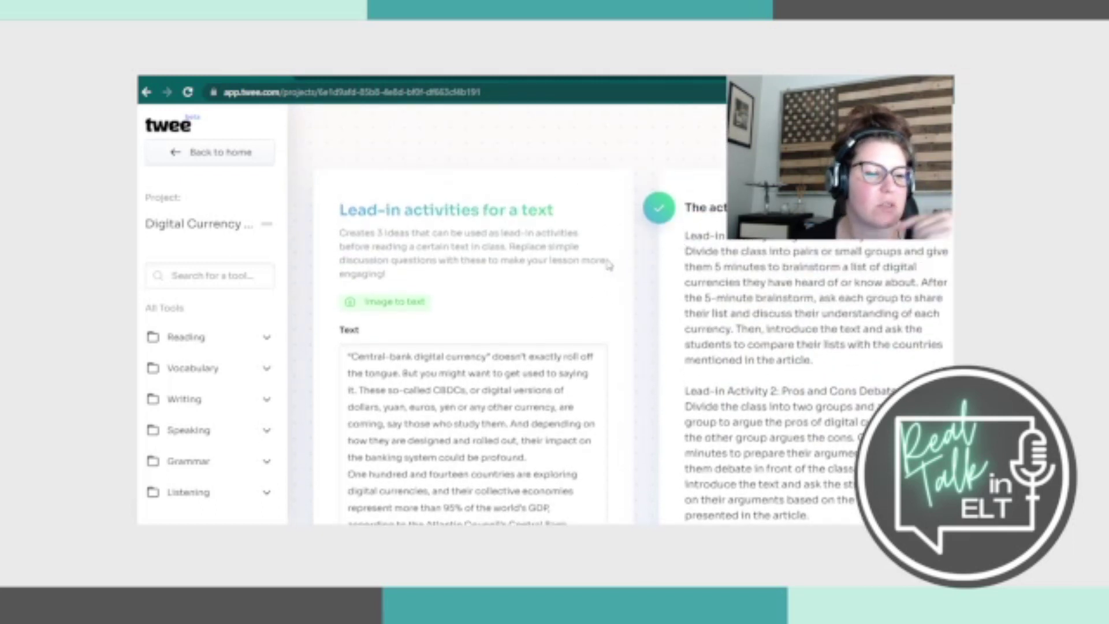
pyautogui.scroll(-7, 555, 222)
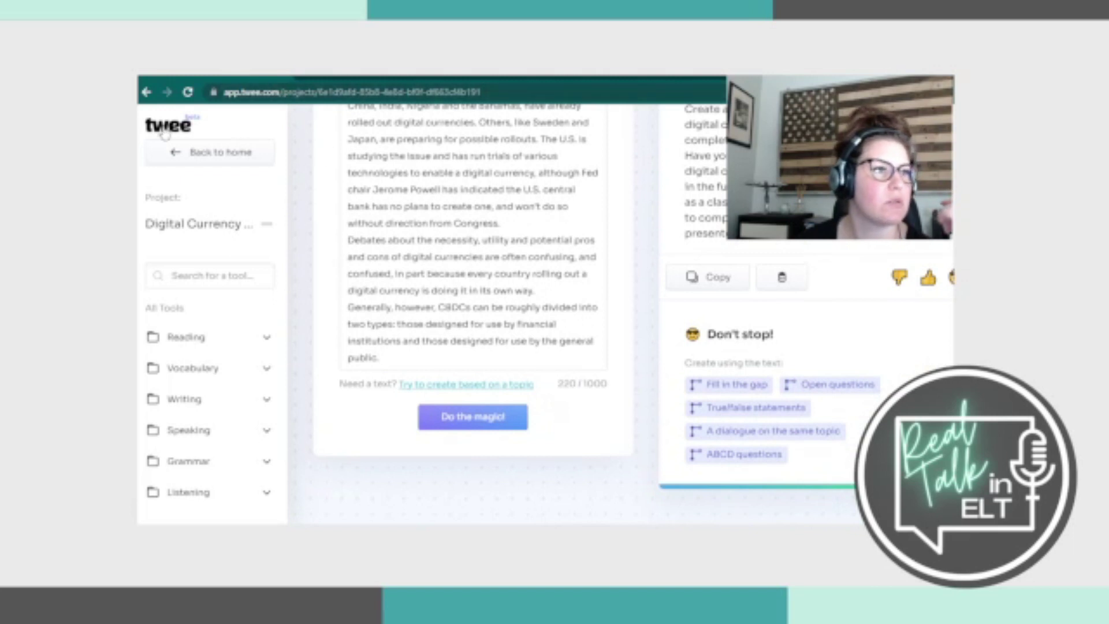
# - Generate lead-in activities from just the phrase 'central bank digital currencies'
pyautogui.click(146, 92)
pyautogui.click(458, 381)
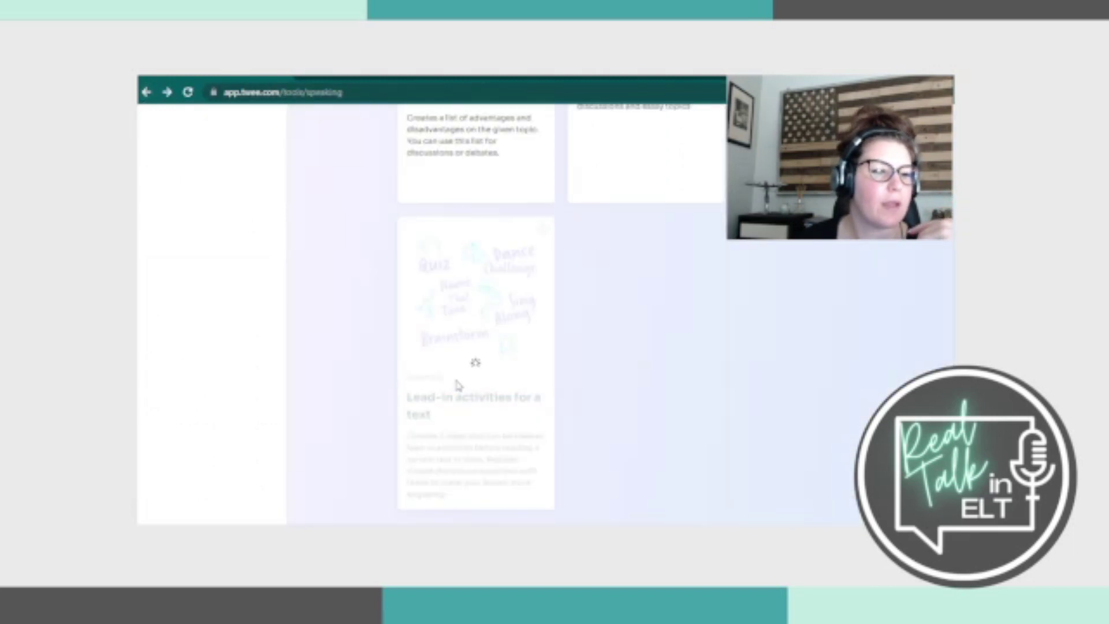
pyautogui.click(434, 369)
pyautogui.write('ce')
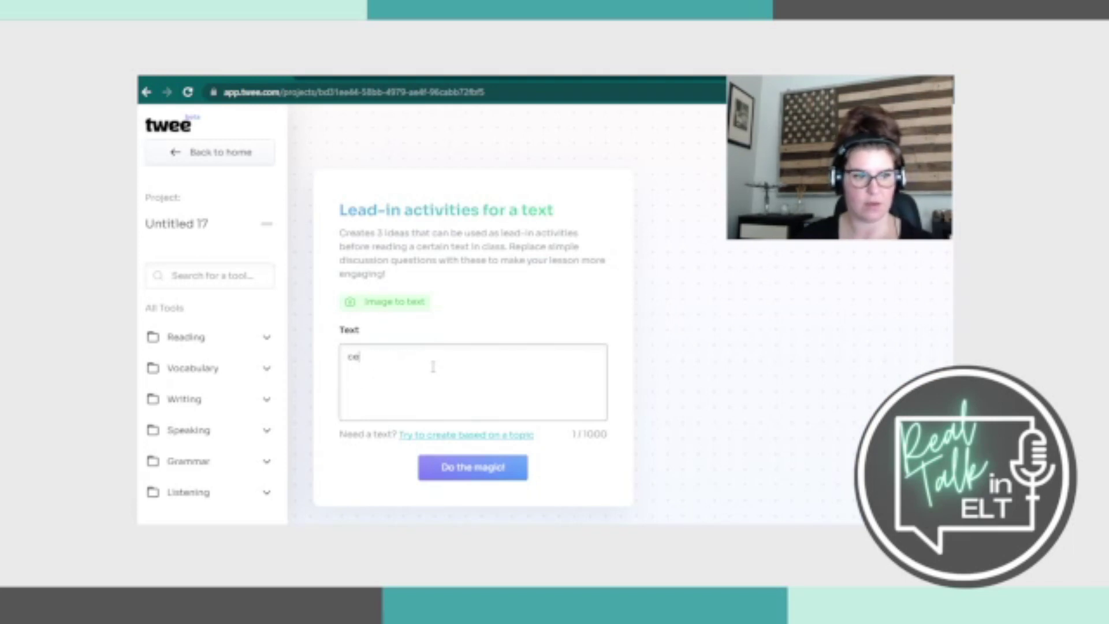
pyautogui.write('ntral bank')
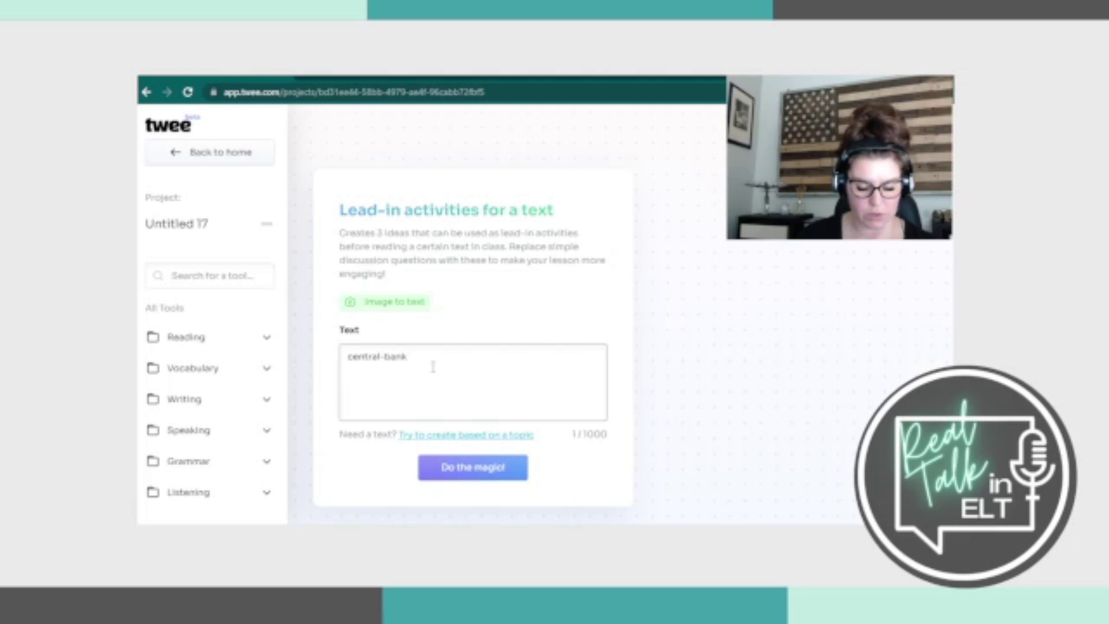
pyautogui.write(' digit')
pyautogui.press('BackSpace')
pyautogui.press('BackSpace')
pyautogui.press('BackSpace')
pyautogui.press('BackSpace')
pyautogui.press('BackSpace')
pyautogui.write('igital currencies')
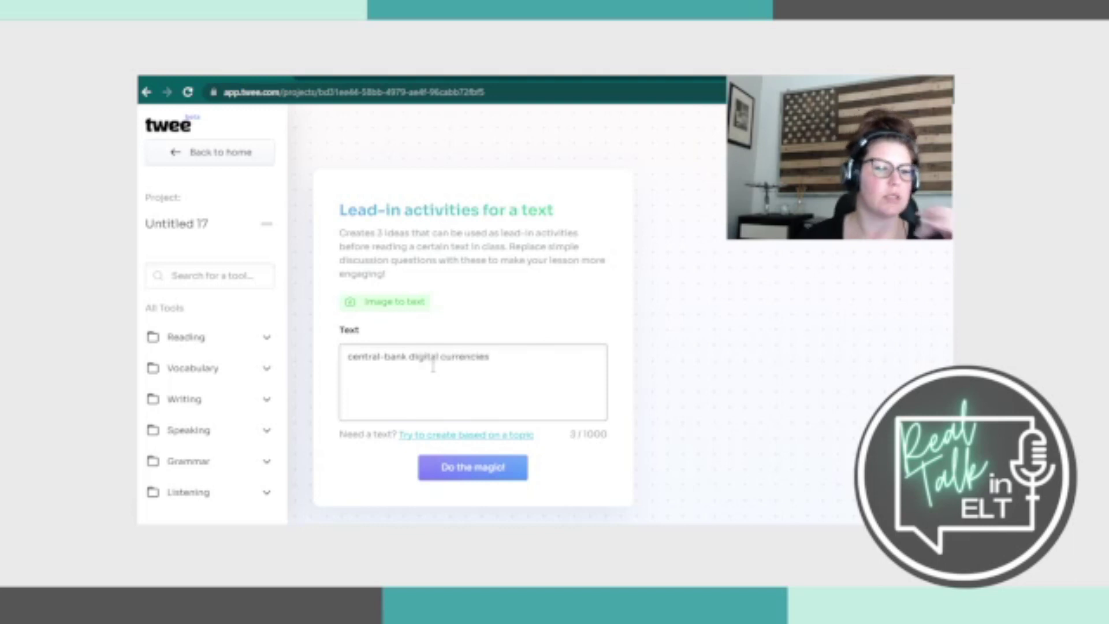
pyautogui.click(492, 466)
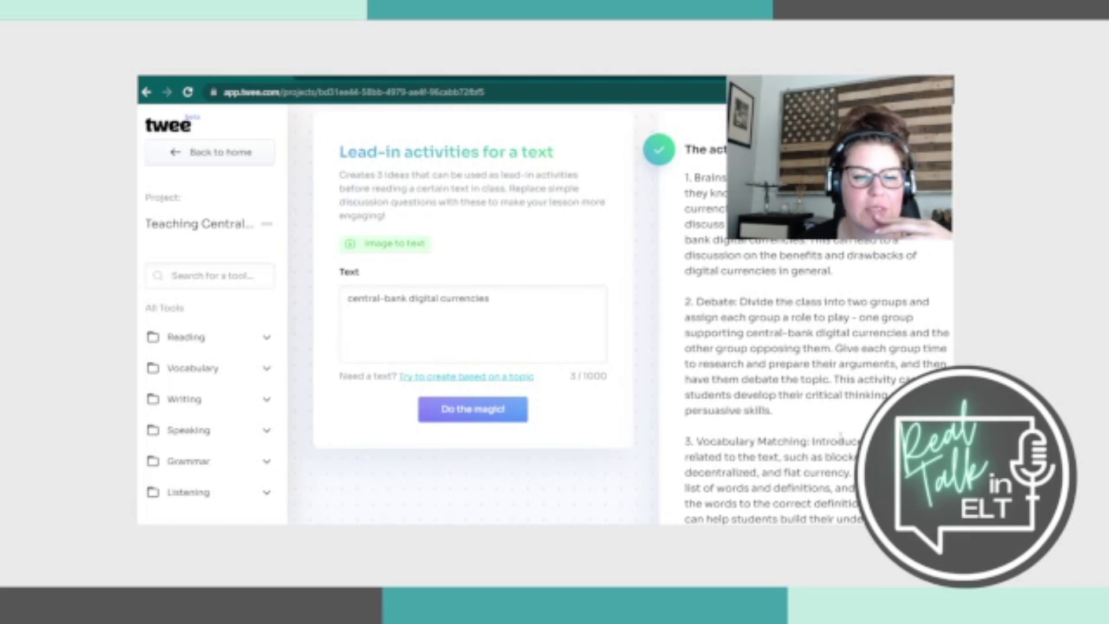
# - Review the topic-based lead-ins, including vocabulary matching, then return to the Speaking tools list
pyautogui.scroll(-3, 847, 429)
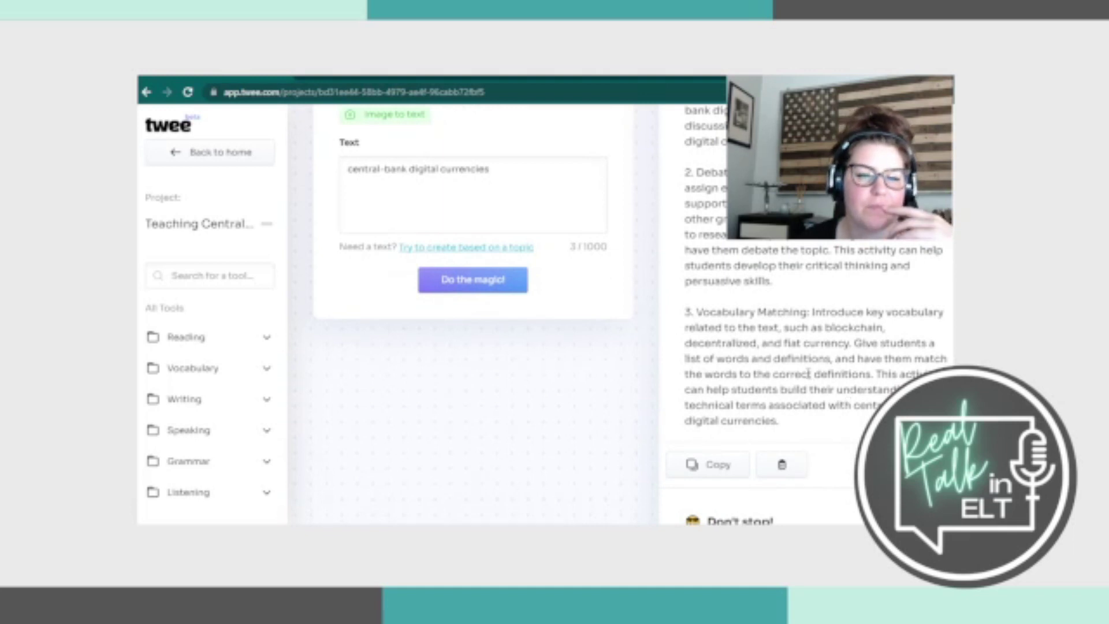
pyautogui.scroll(3, 807, 370)
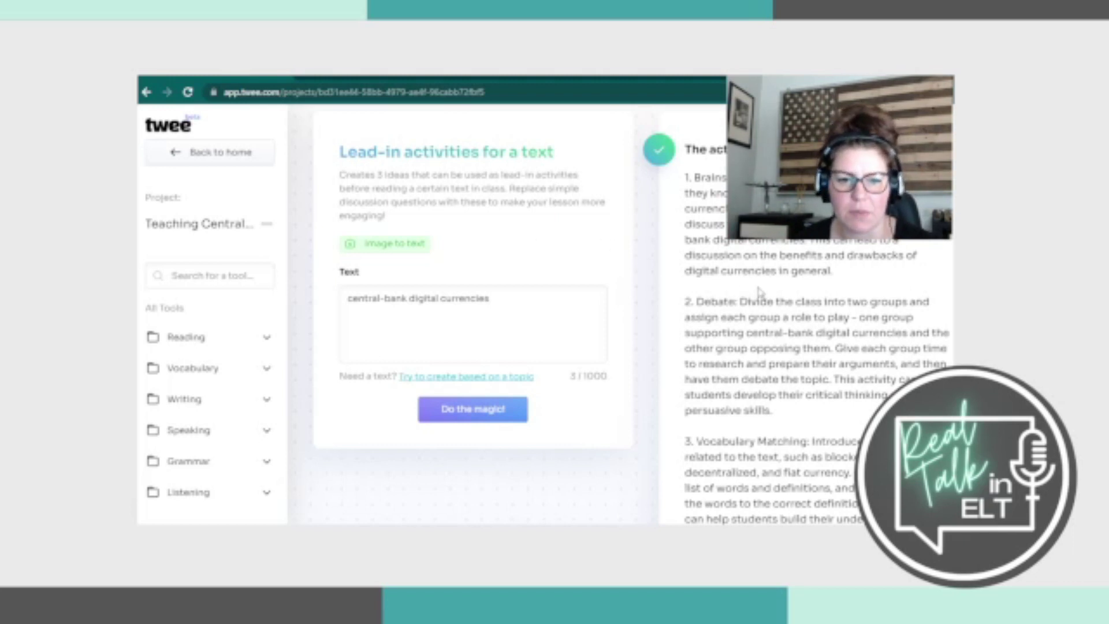
pyautogui.scroll(-2, 759, 293)
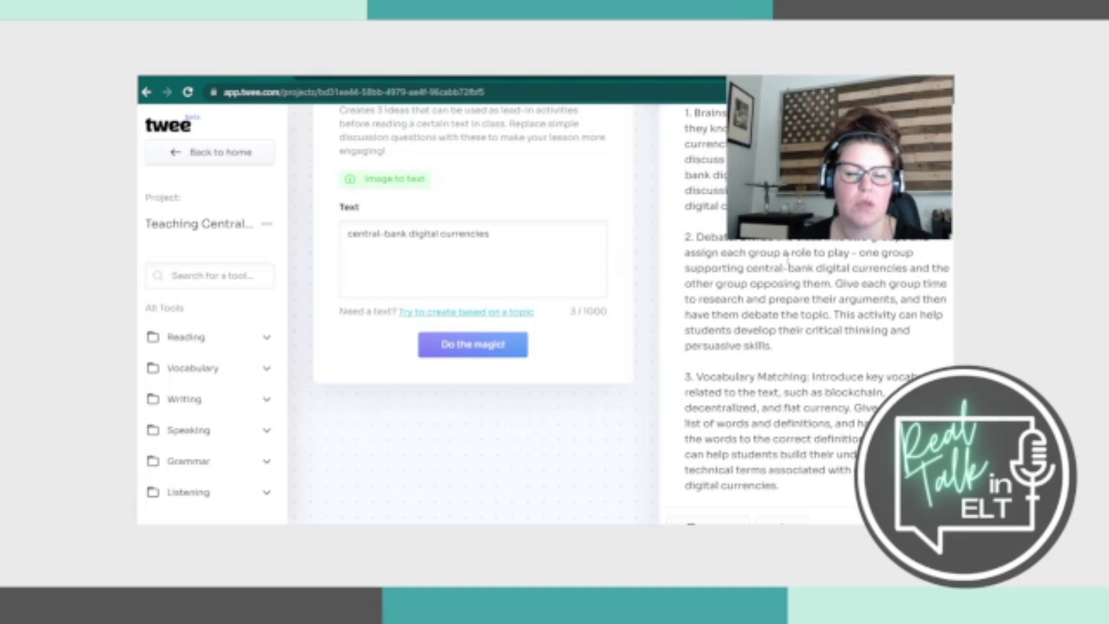
pyautogui.scroll(4, 788, 263)
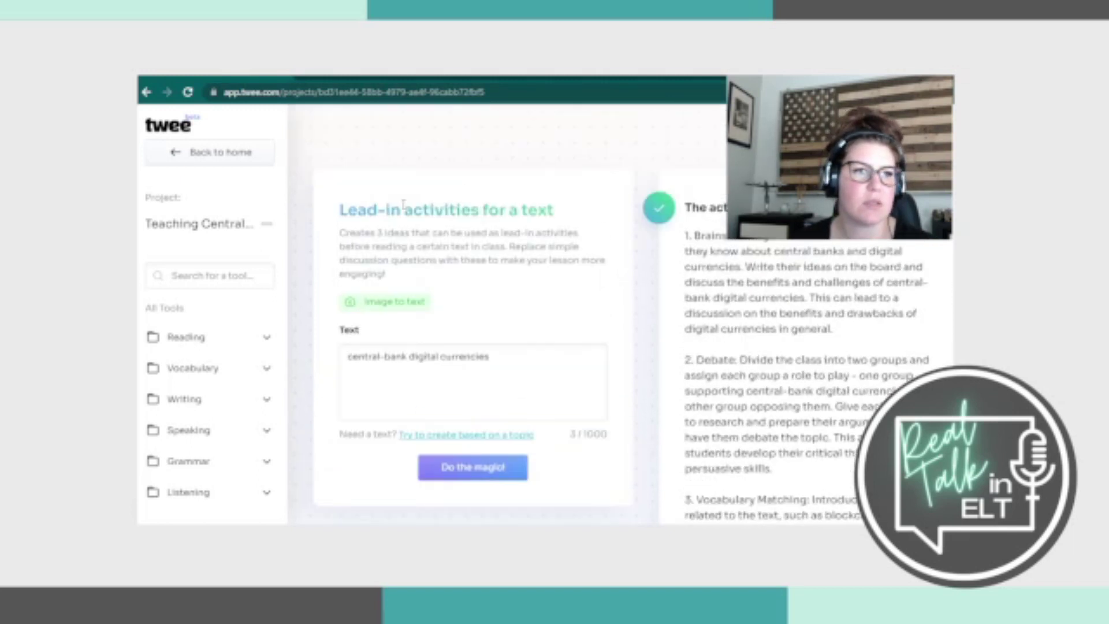
pyautogui.click(146, 94)
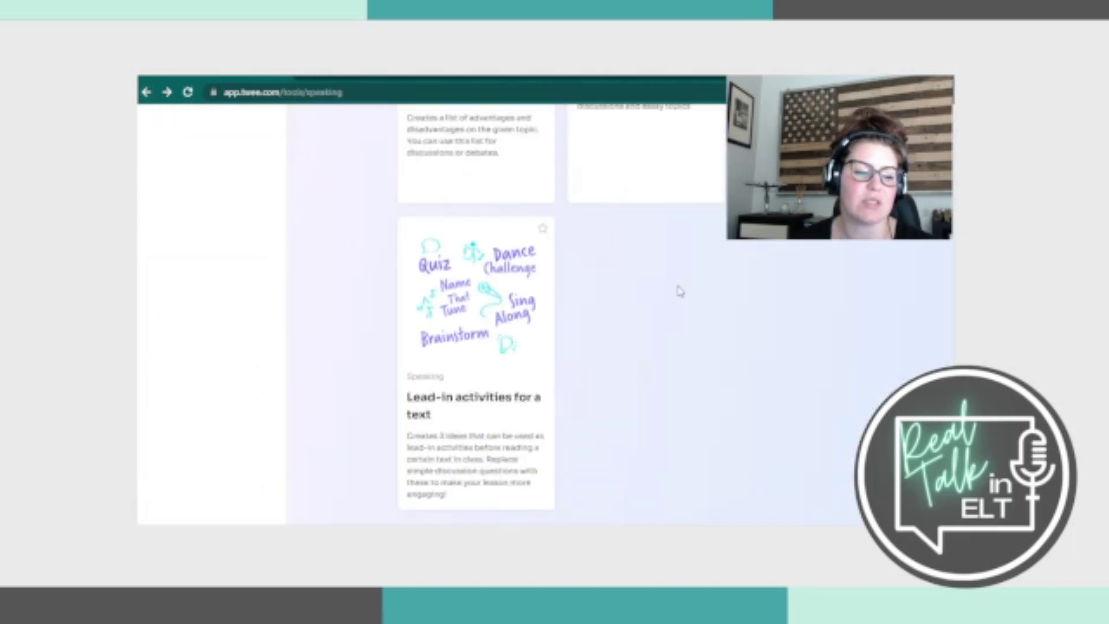
# - Generate lead-in activities from the pasted digital-currency article and review the CBDC news articles and debate tasks
pyautogui.click(470, 405)
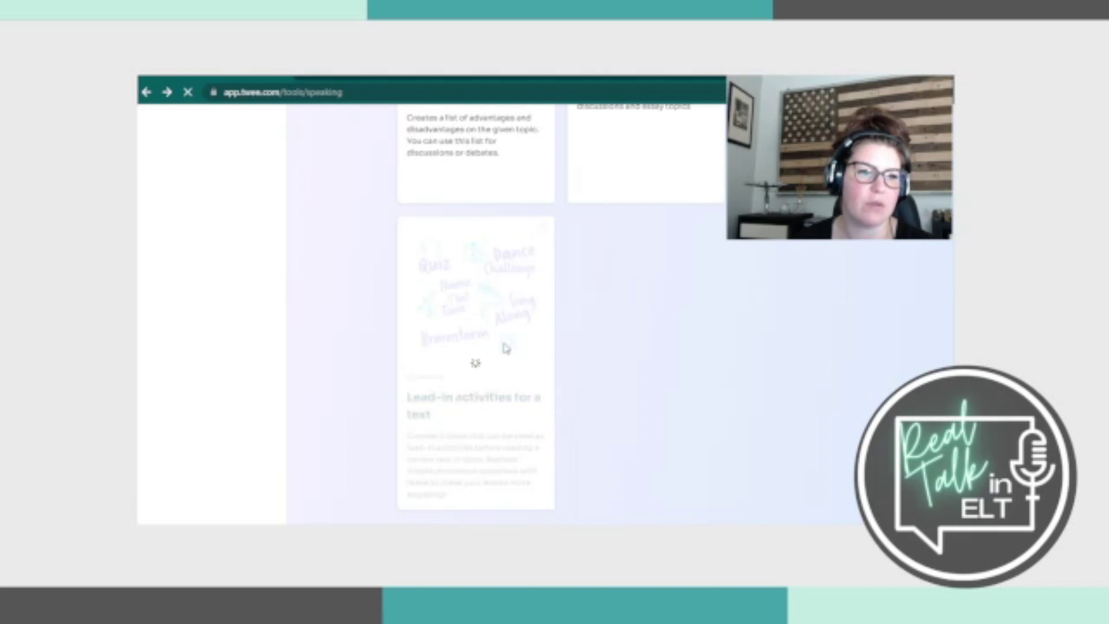
pyautogui.click(430, 380)
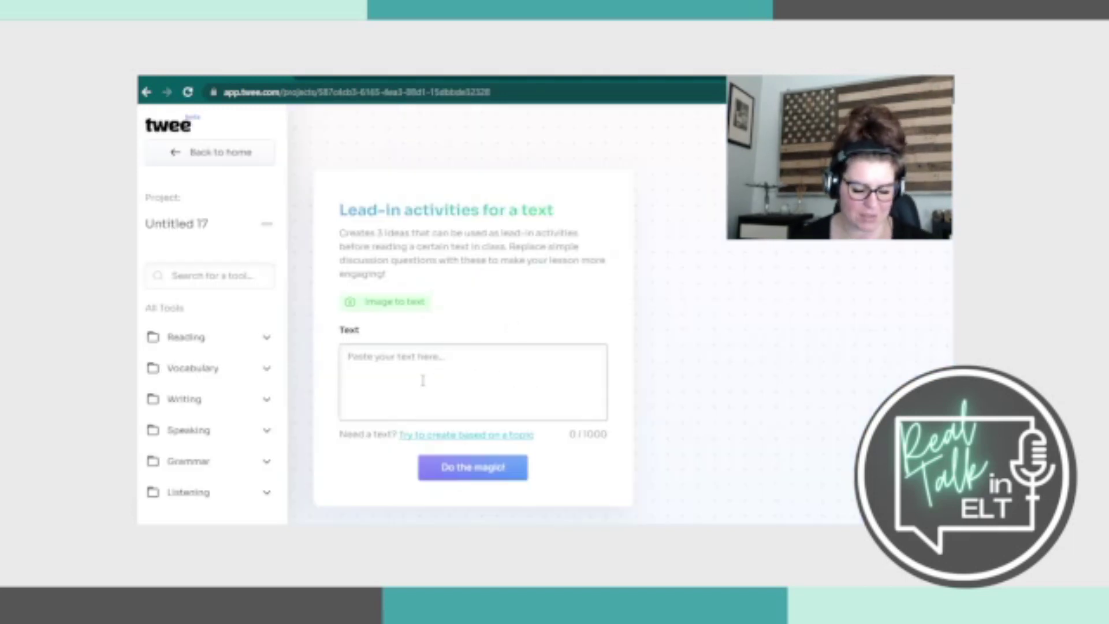
pyautogui.hotkey('ctrl', 'v')
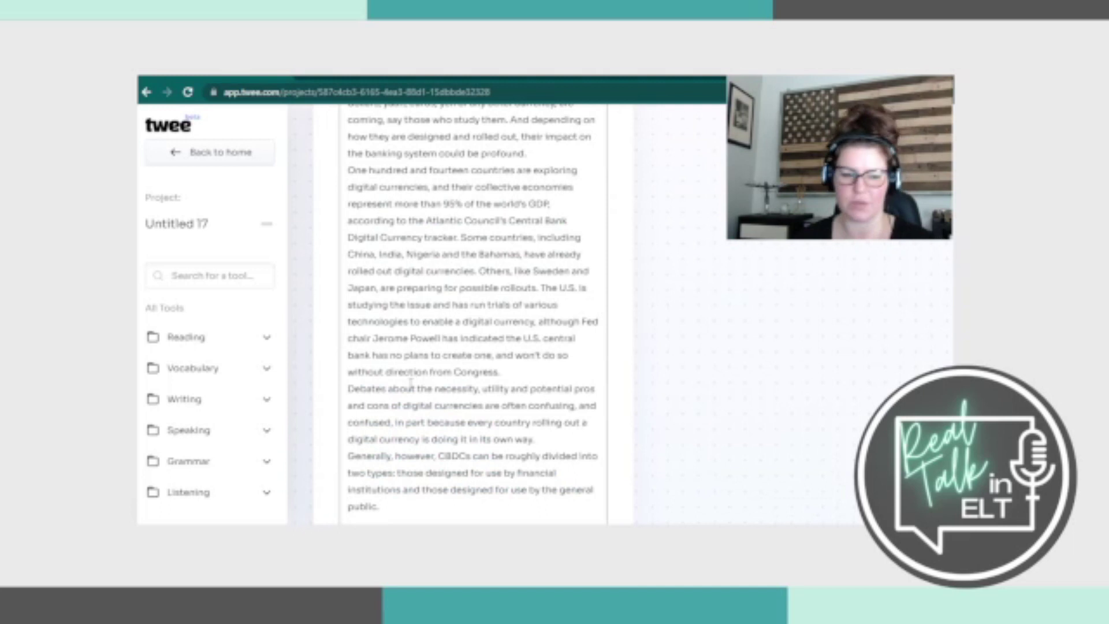
pyautogui.scroll(-3, 451, 404)
pyautogui.click(489, 437)
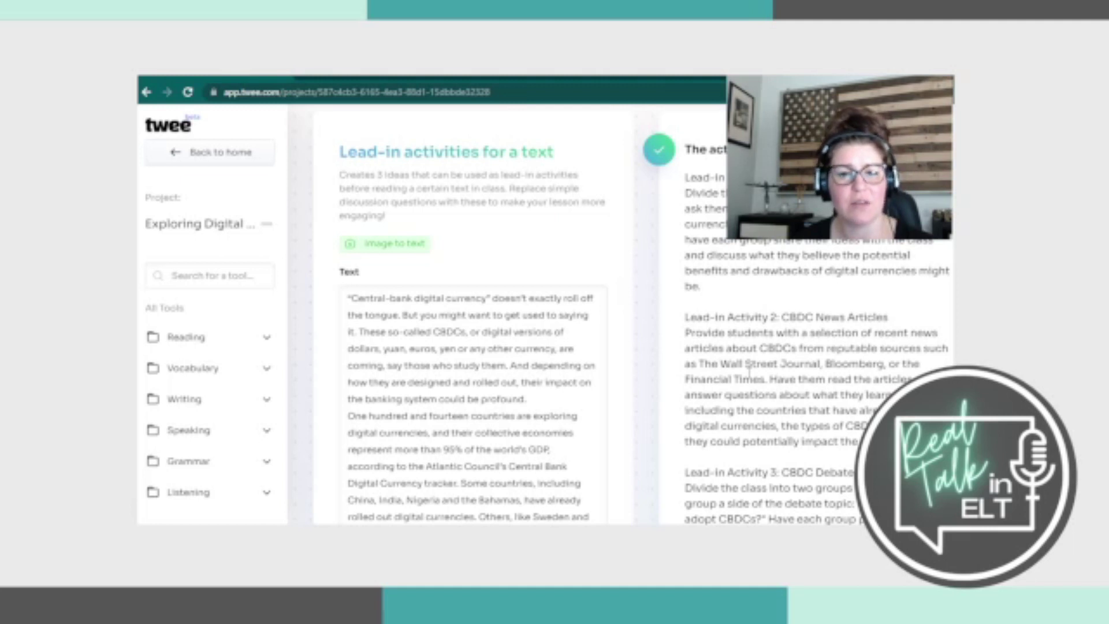
pyautogui.scroll(-2, 772, 299)
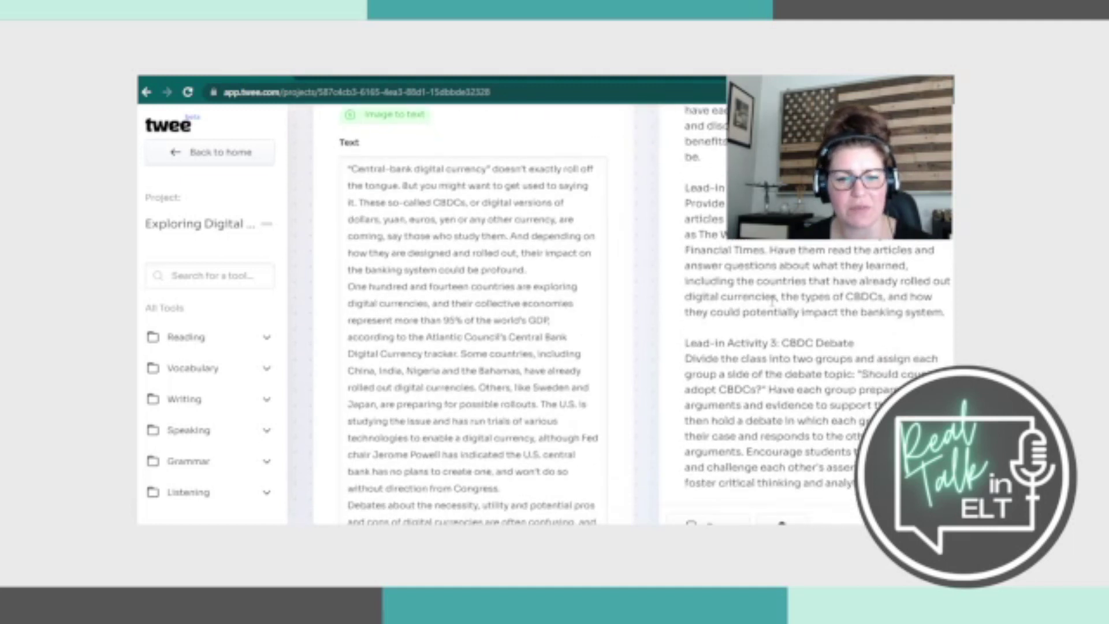
pyautogui.scroll(-1, 771, 299)
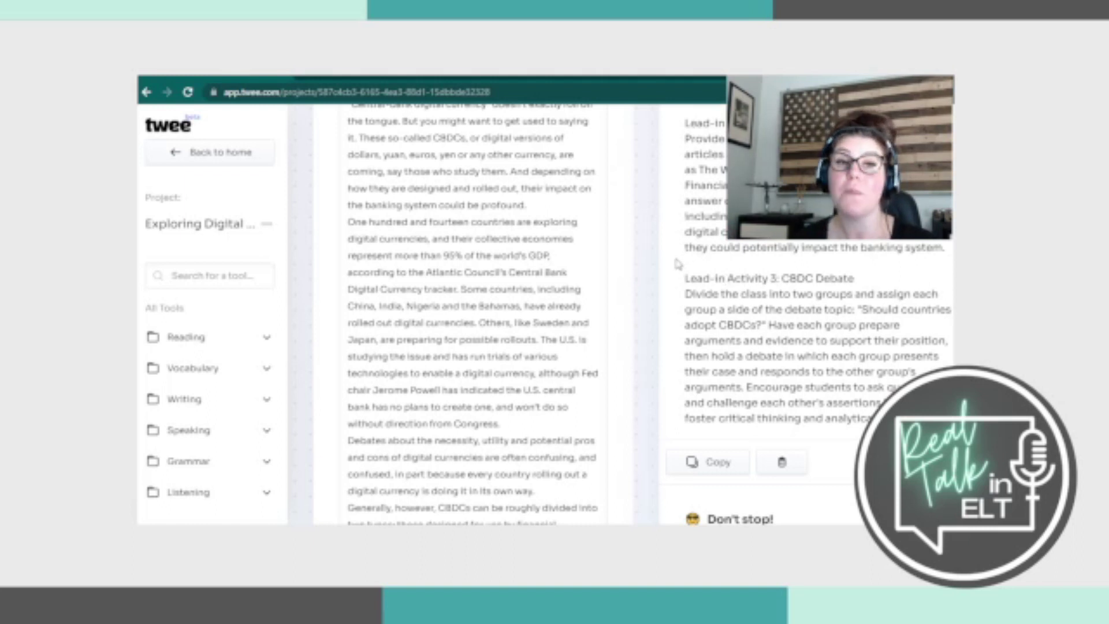
pyautogui.scroll(2, 678, 264)
pyautogui.scroll(2, 678, 264)
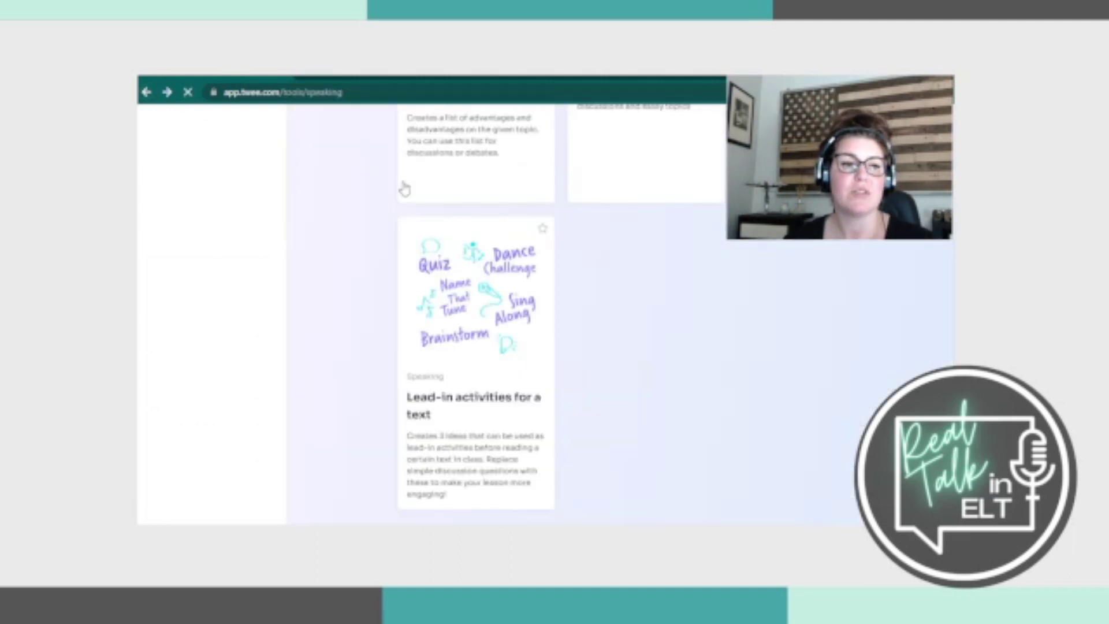
pyautogui.scroll(5, 600, 311)
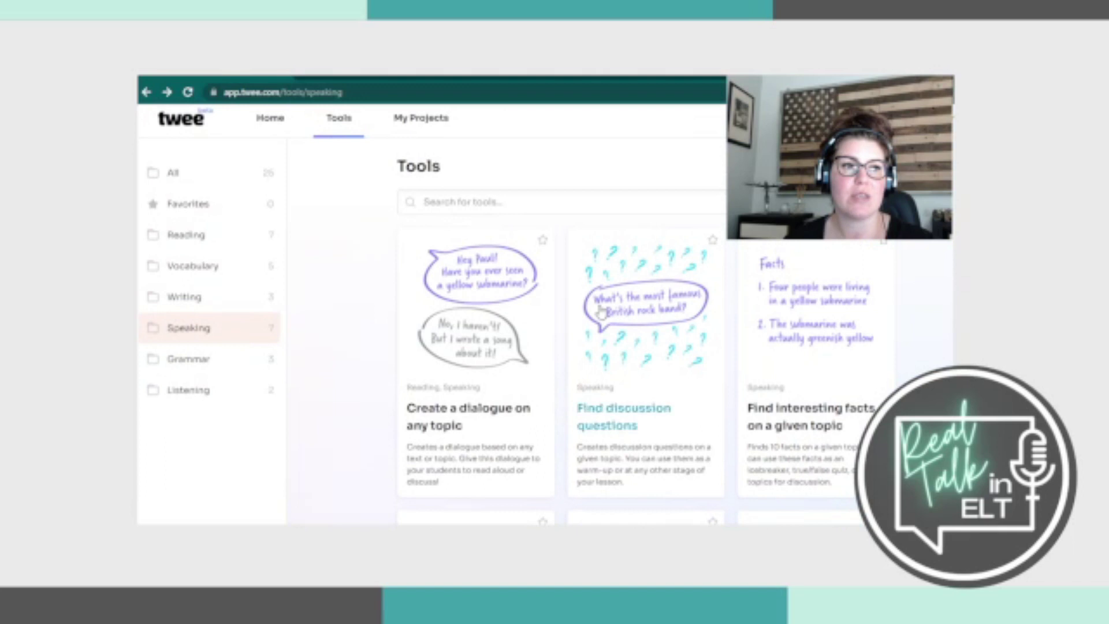